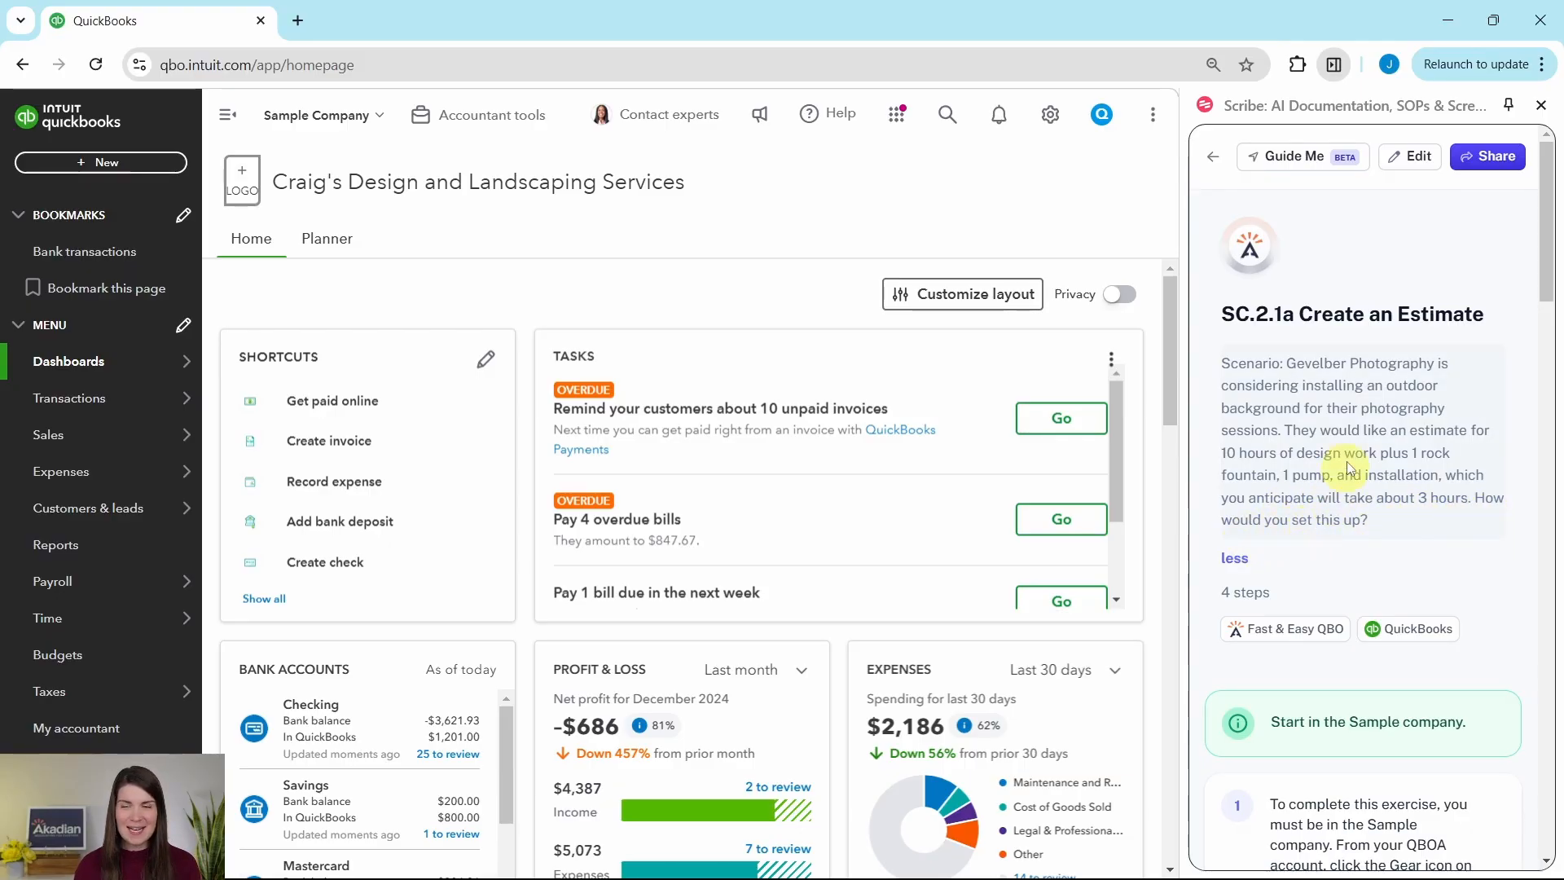
Step: Read through the SC.2.1a exercise guide down to its estimate instructions and start a new estimate in the sample company
{"action": "scroll", "coordinate": [1348, 468], "scroll_direction": "down", "scroll_amount": 5}
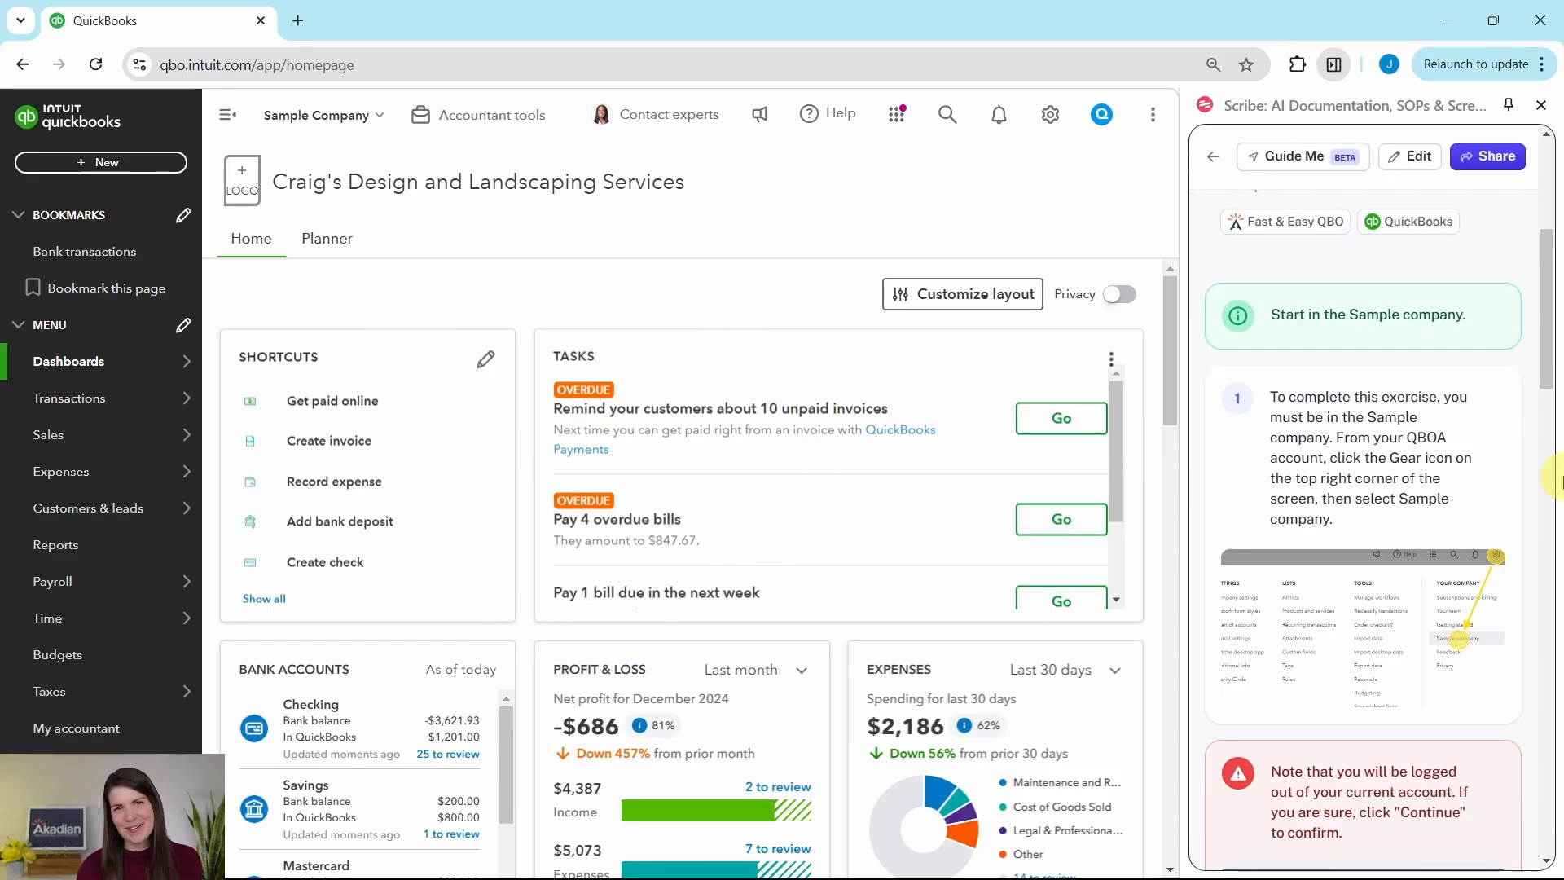
{"action": "scroll", "coordinate": [1558, 479], "scroll_direction": "down", "scroll_amount": 10}
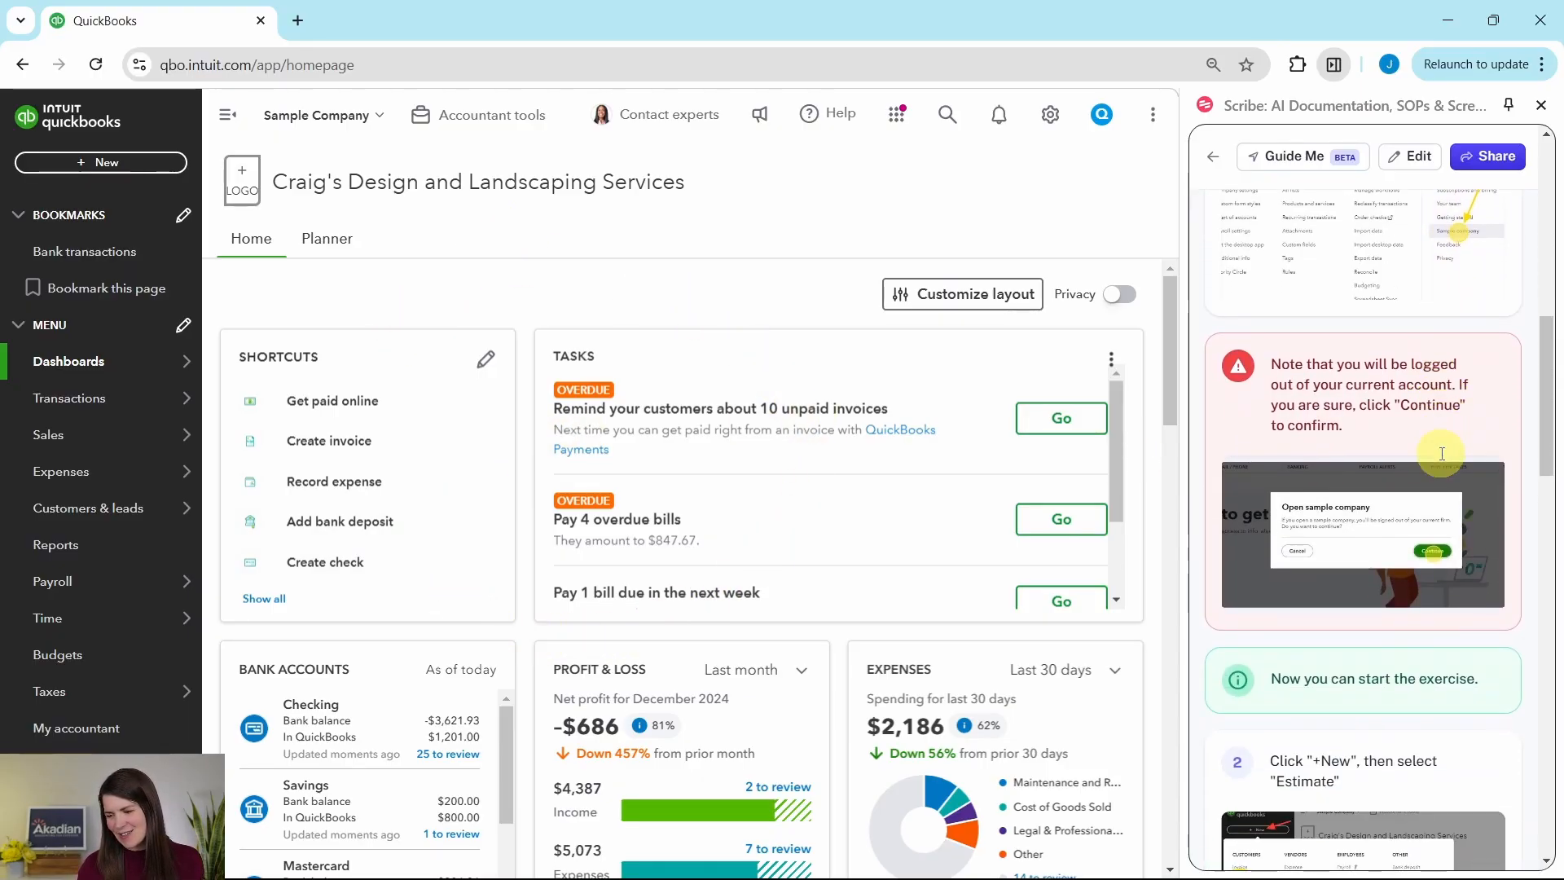
{"action": "scroll", "coordinate": [1443, 453], "scroll_direction": "down", "scroll_amount": 2}
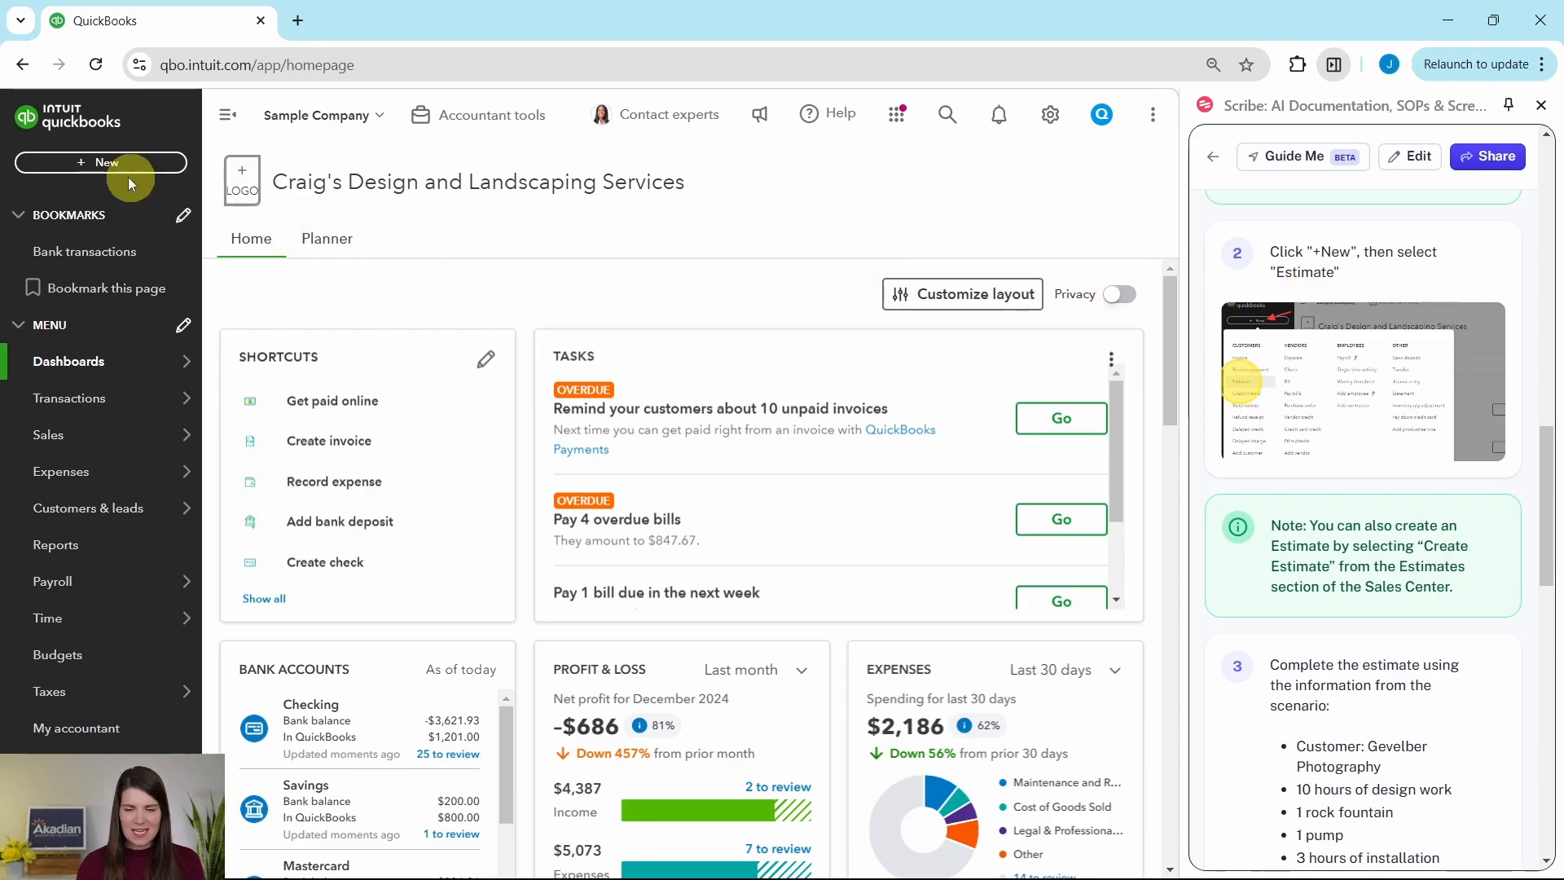
{"action": "left_click", "coordinate": [102, 166]}
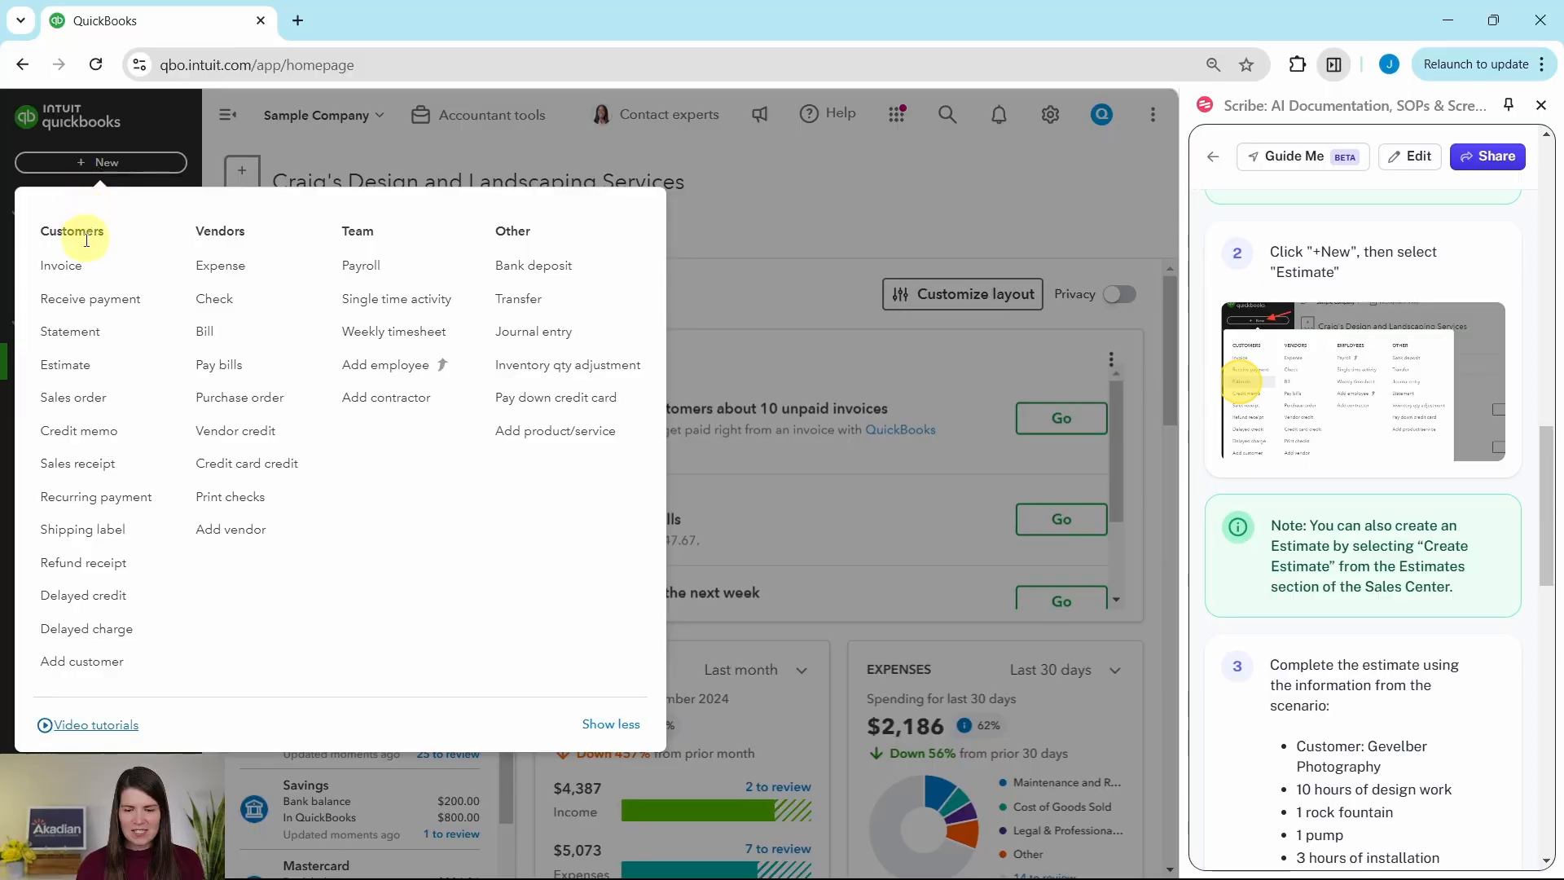
{"action": "left_click", "coordinate": [70, 373]}
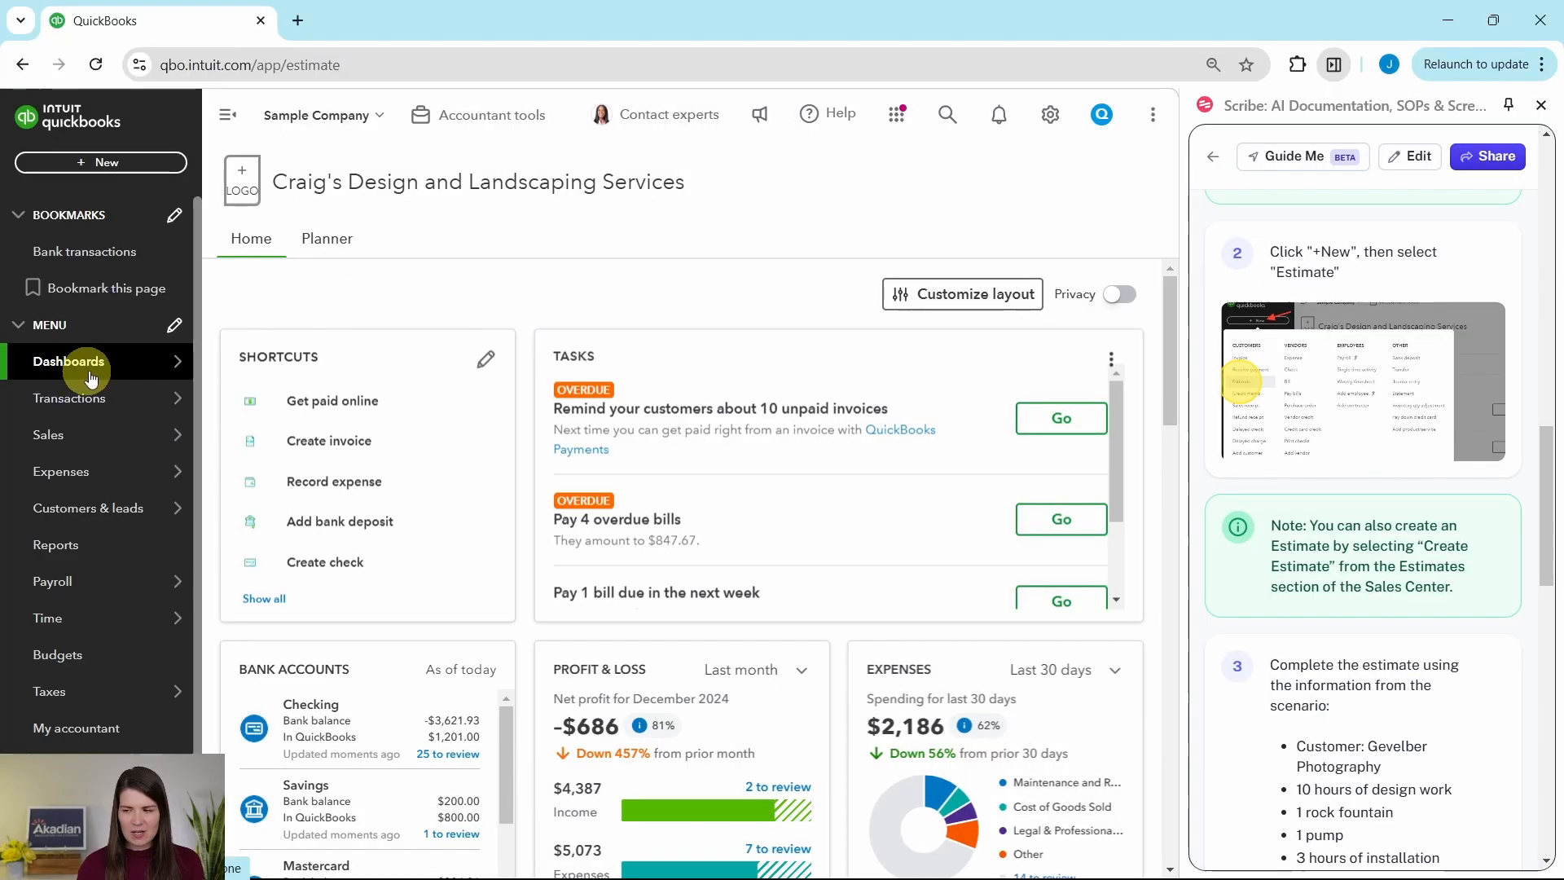
Step: Consult the guide's estimate details and choose Gevelber Photography as the customer on the new estimate
{"action": "scroll", "coordinate": [1380, 376], "scroll_direction": "down", "scroll_amount": 3}
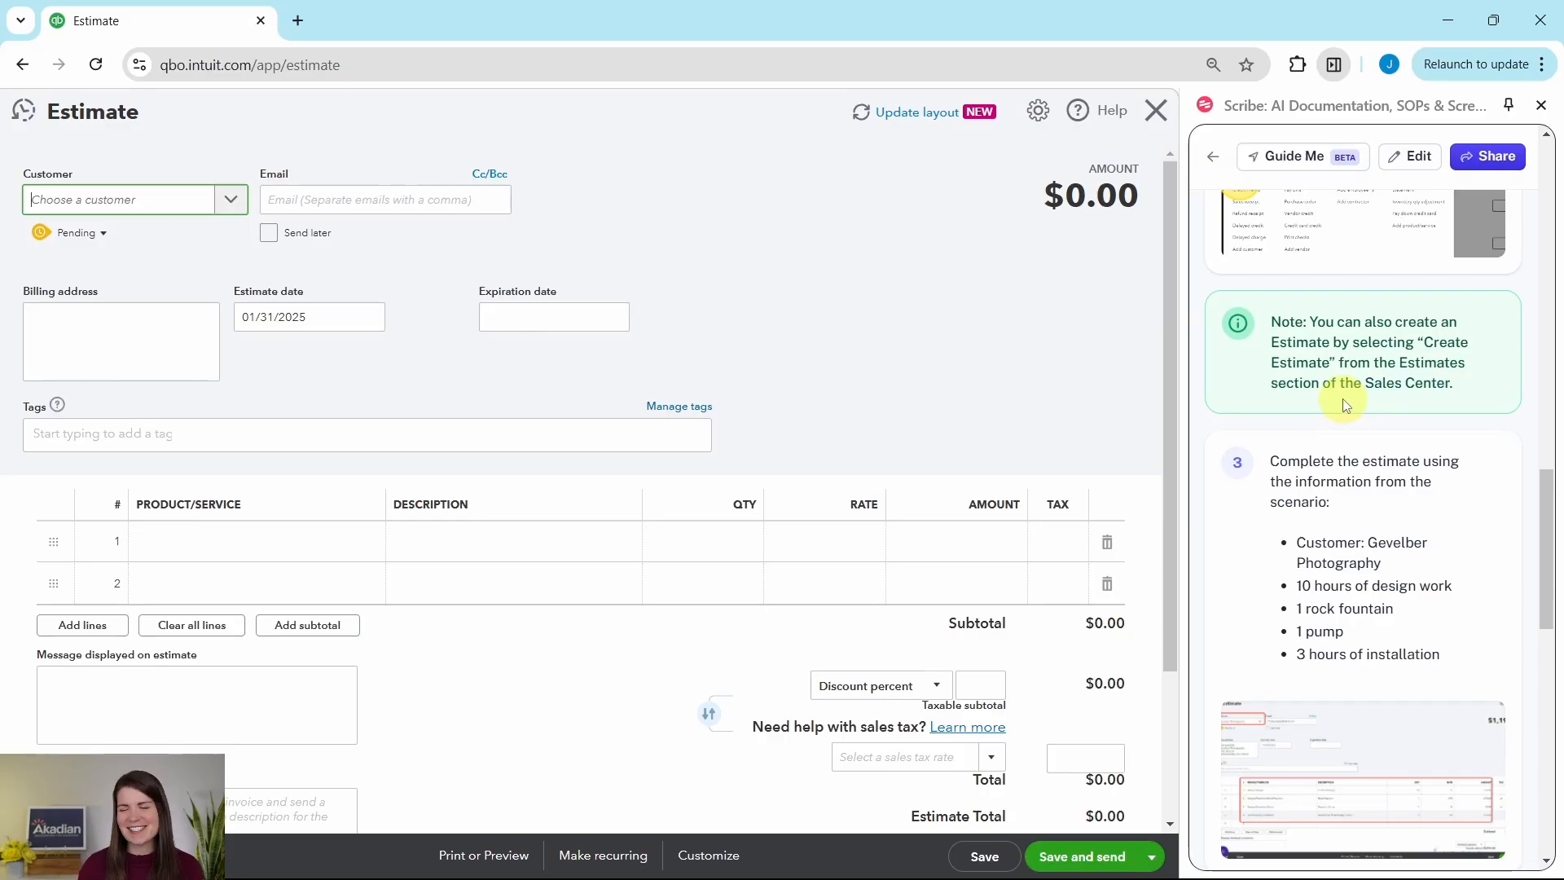
{"action": "scroll", "coordinate": [1369, 367], "scroll_direction": "down", "scroll_amount": 3}
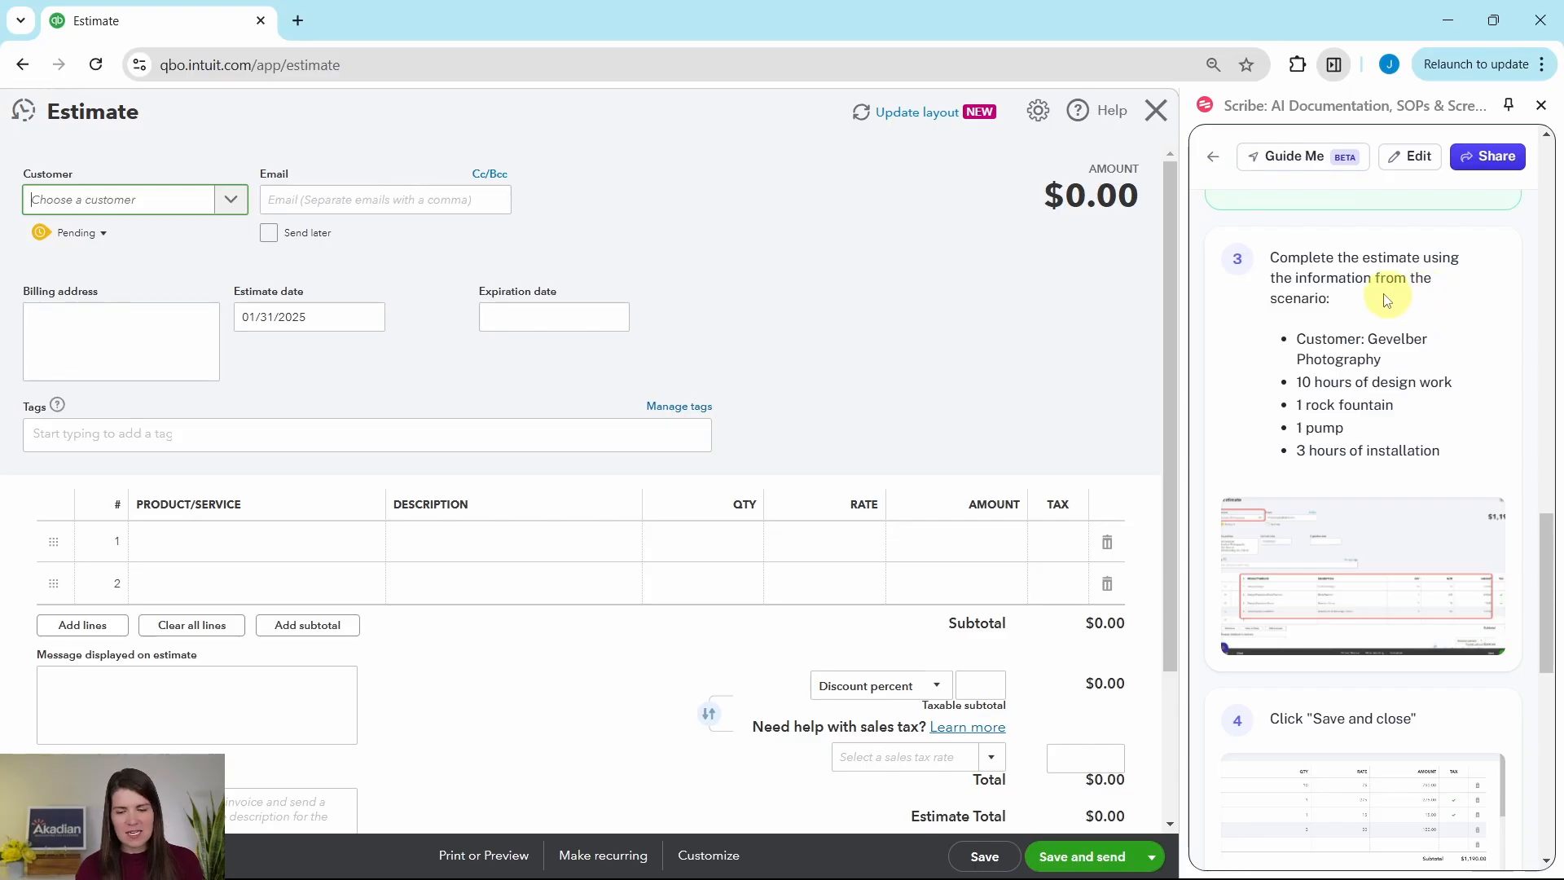
{"action": "left_click", "coordinate": [232, 205]}
{"action": "scroll", "coordinate": [187, 281], "scroll_direction": "down", "scroll_amount": 4}
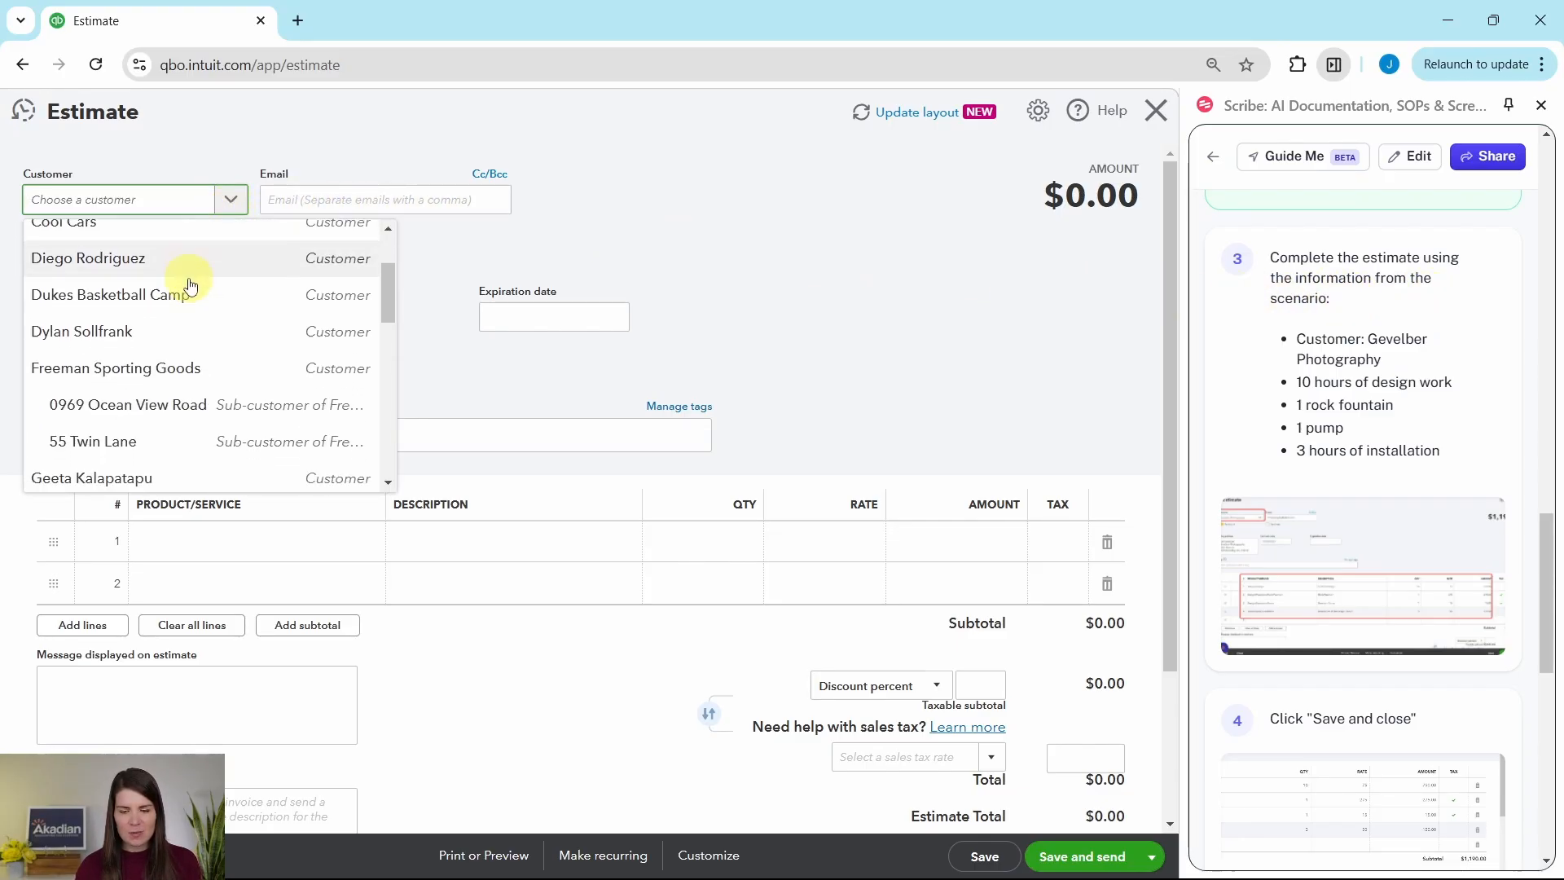
{"action": "left_click", "coordinate": [105, 337]}
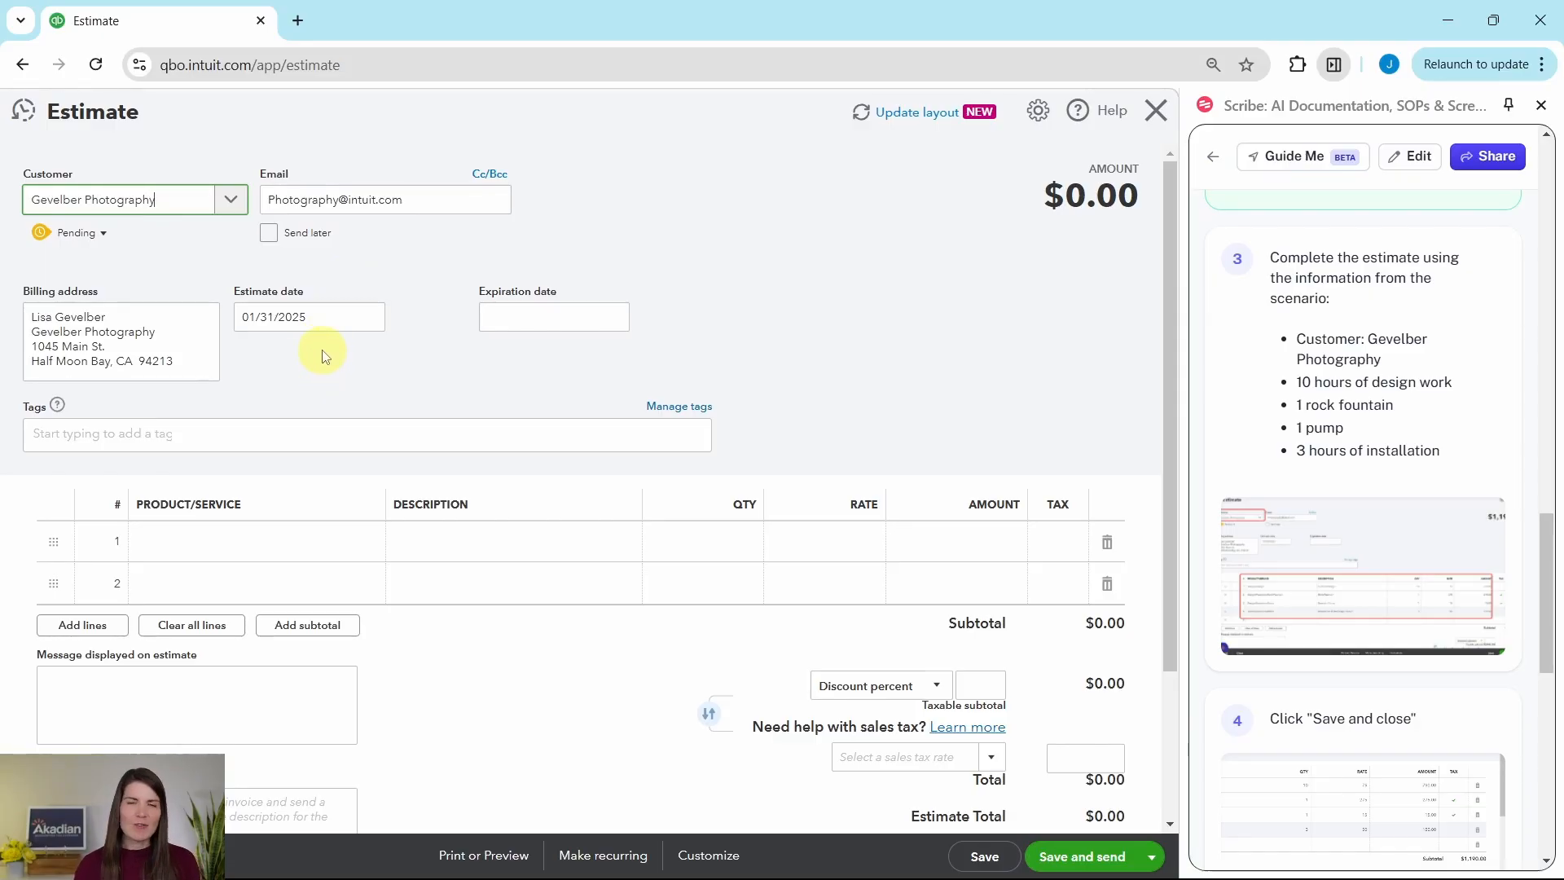
Step: Add the Design service on the estimate's first line with a quantity of 10
{"action": "scroll", "coordinate": [326, 355], "scroll_direction": "down", "scroll_amount": 1}
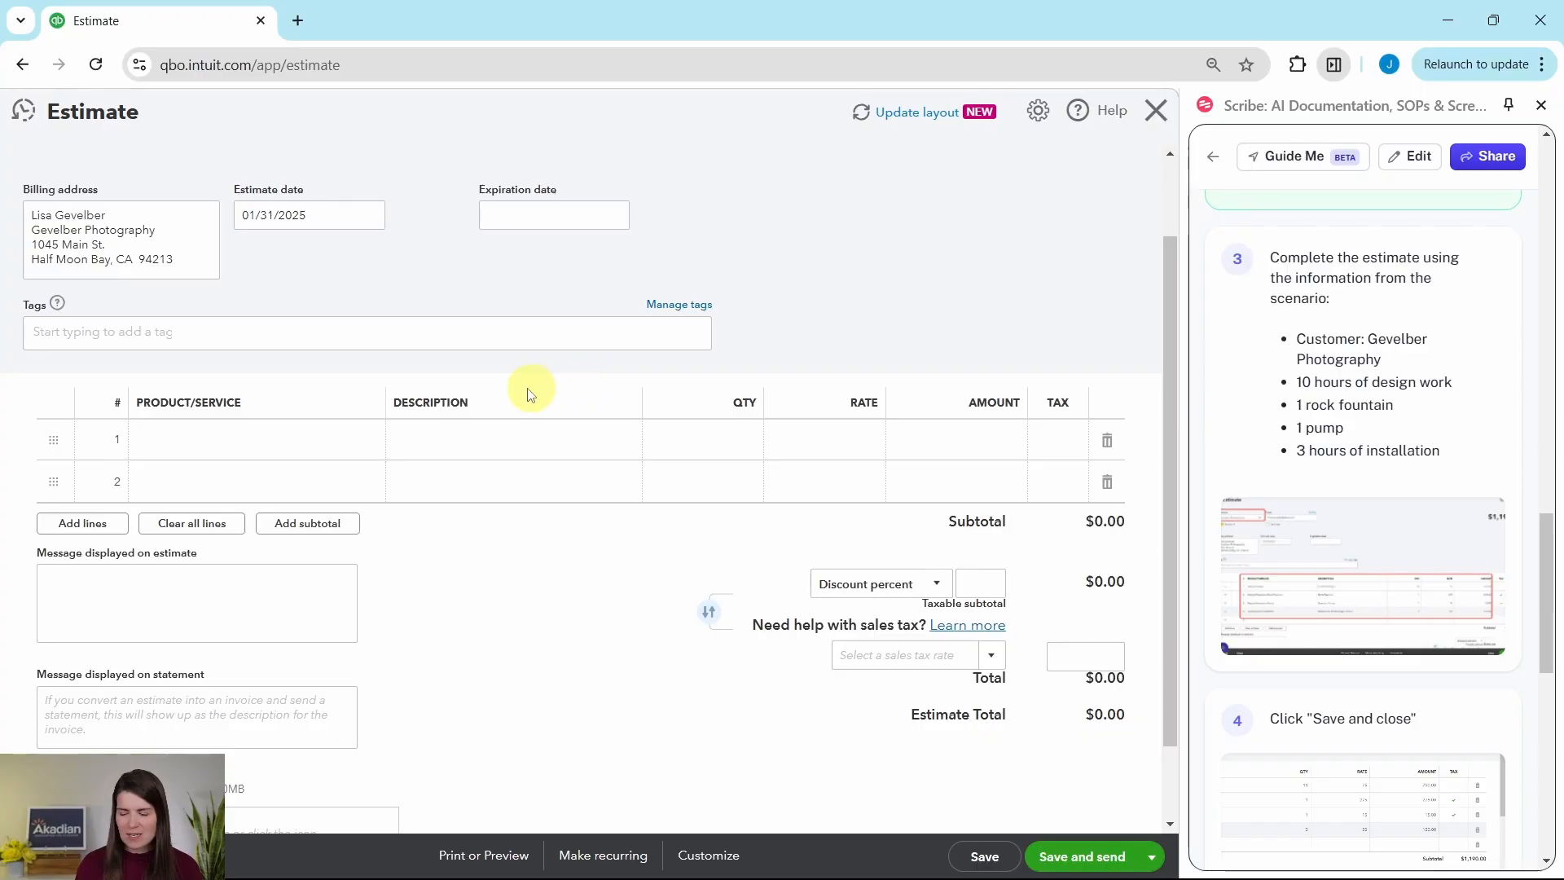
{"action": "left_click", "coordinate": [205, 442]}
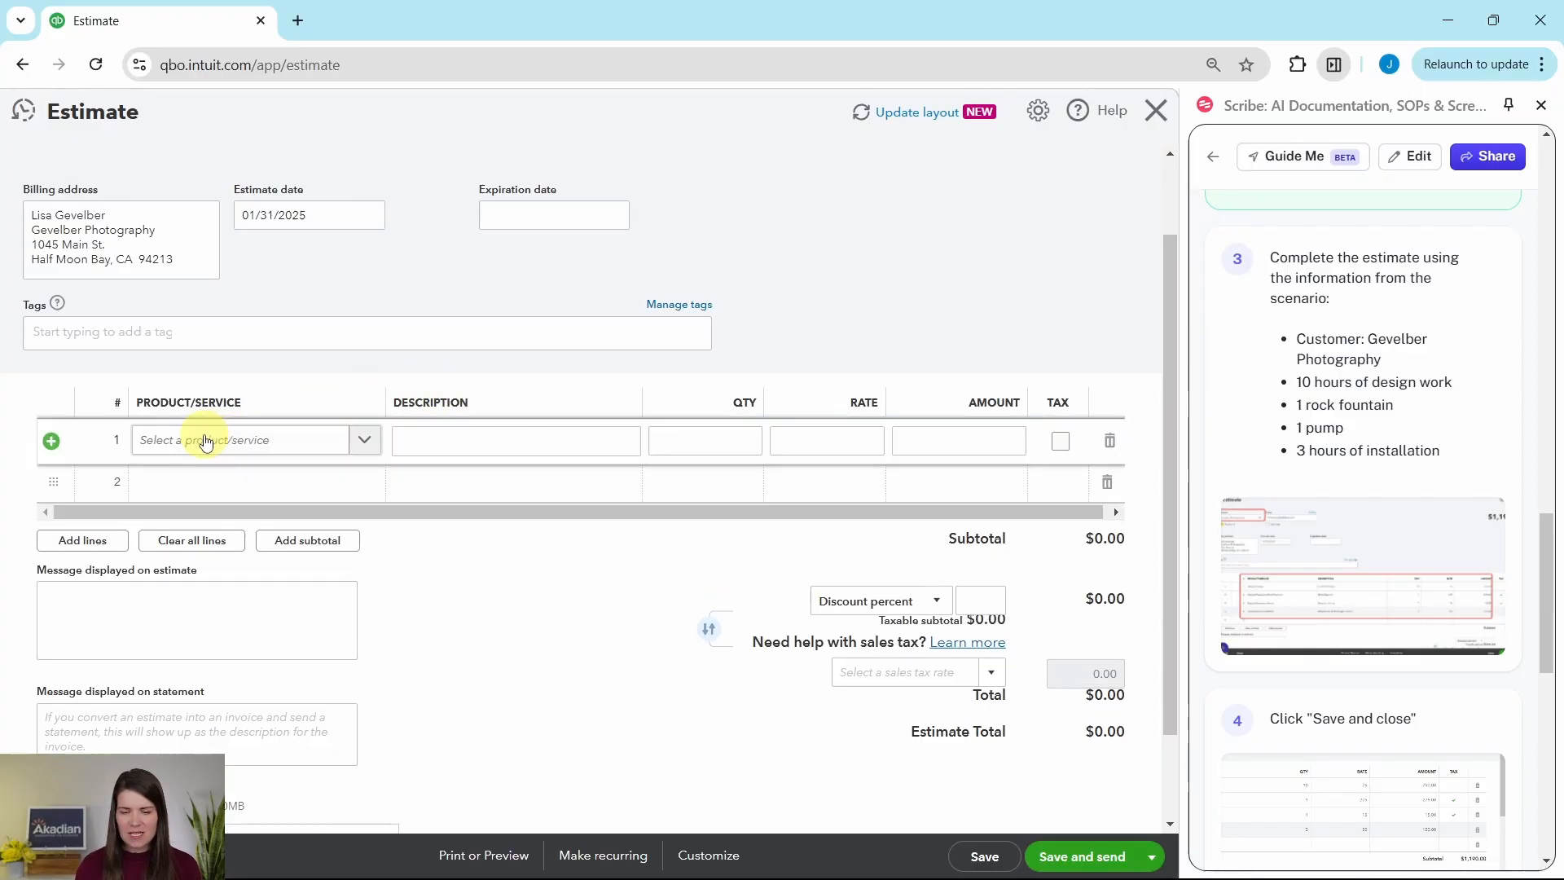
{"action": "left_click", "coordinate": [366, 441]}
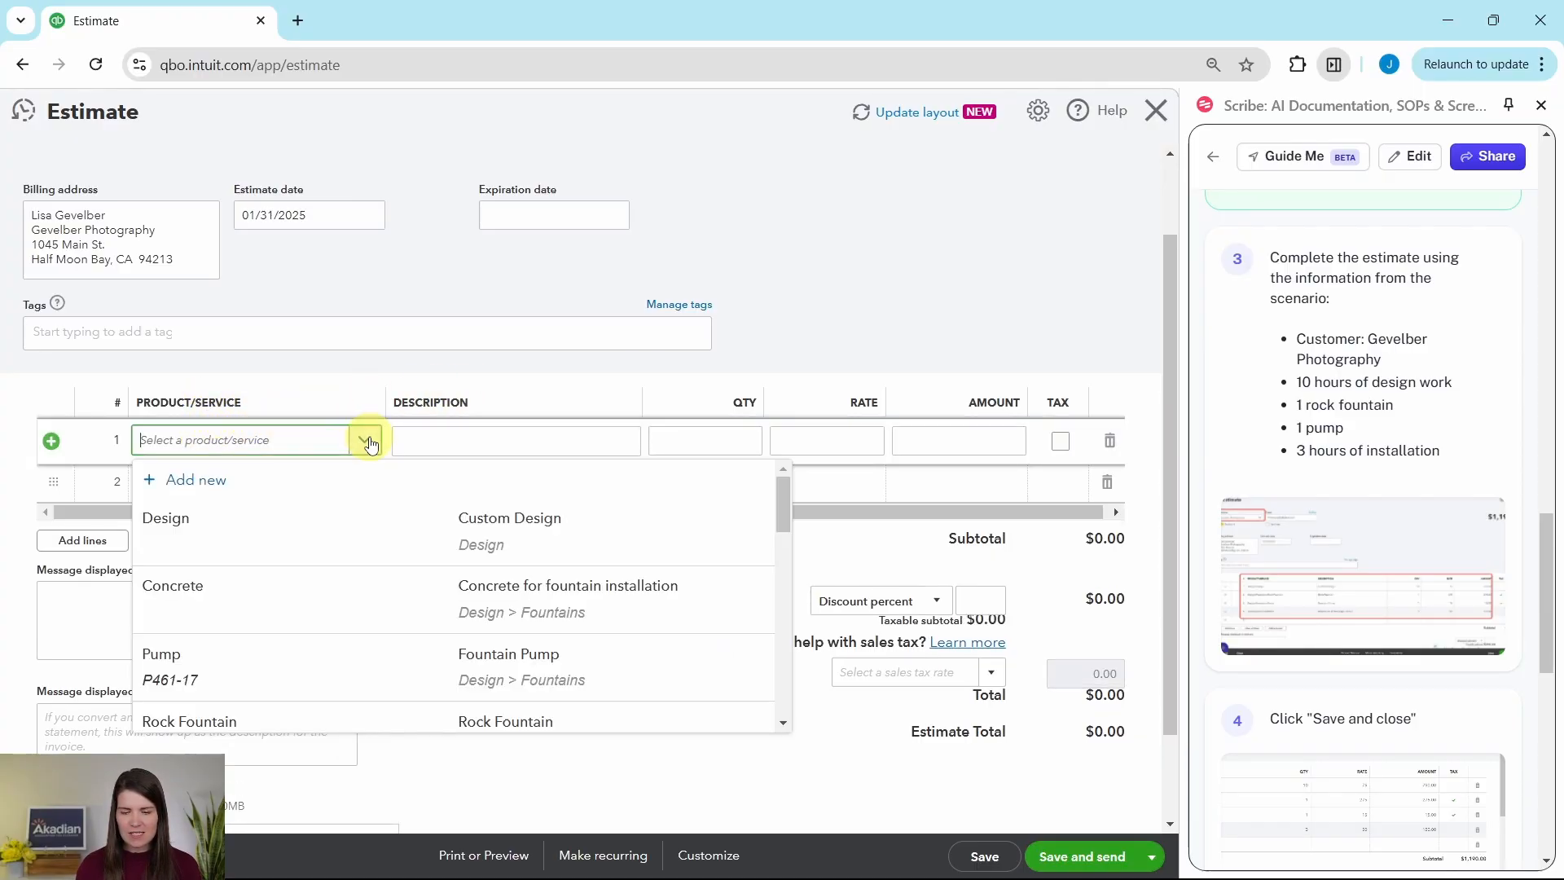
{"action": "left_click", "coordinate": [200, 527]}
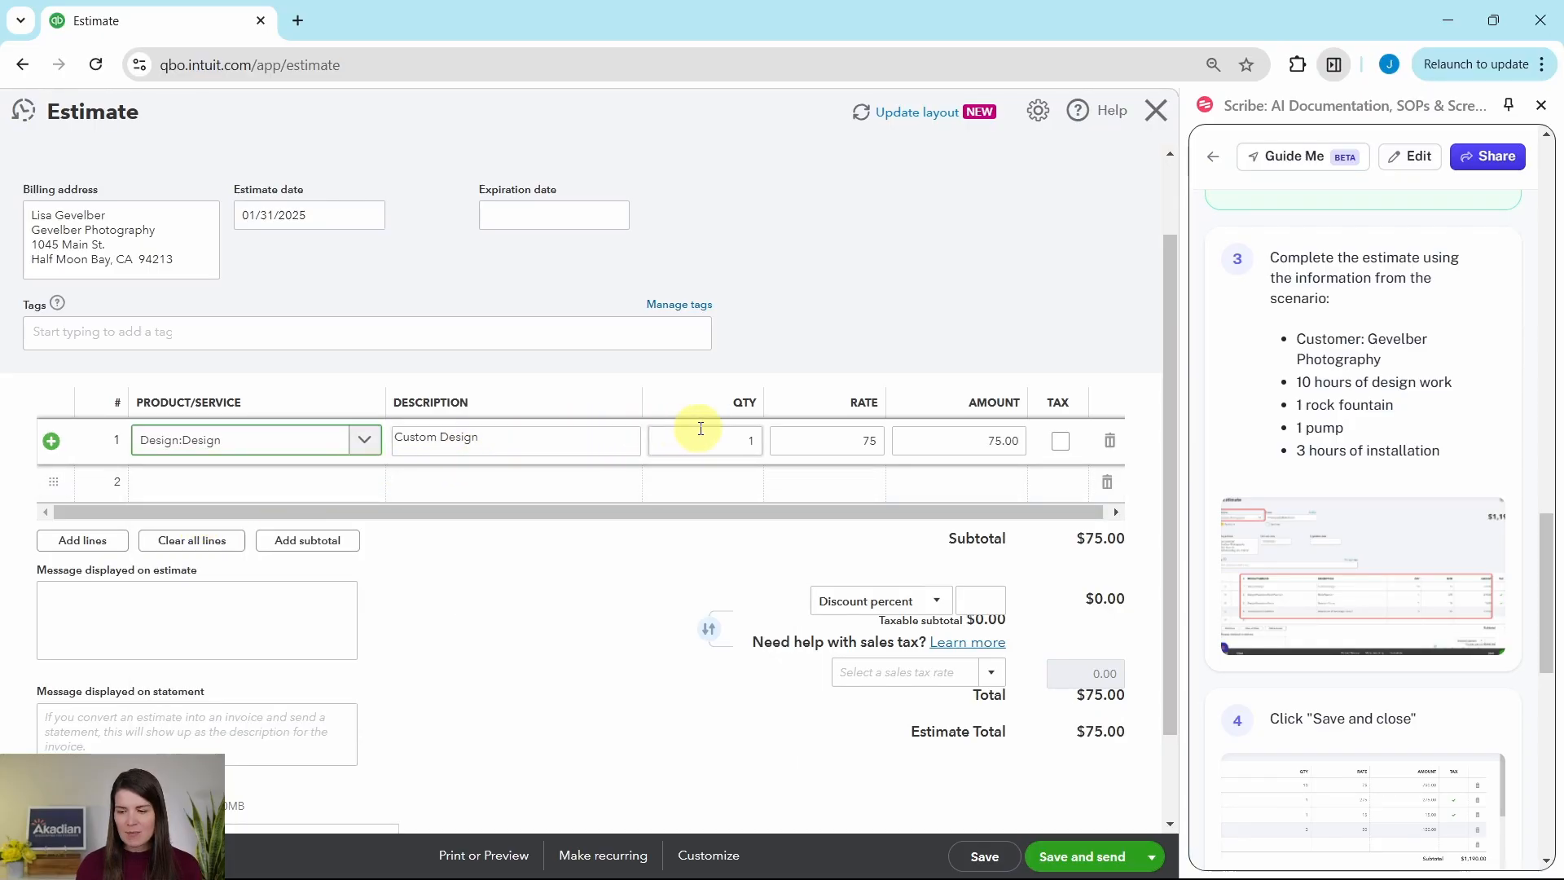
{"action": "left_click", "coordinate": [757, 438]}
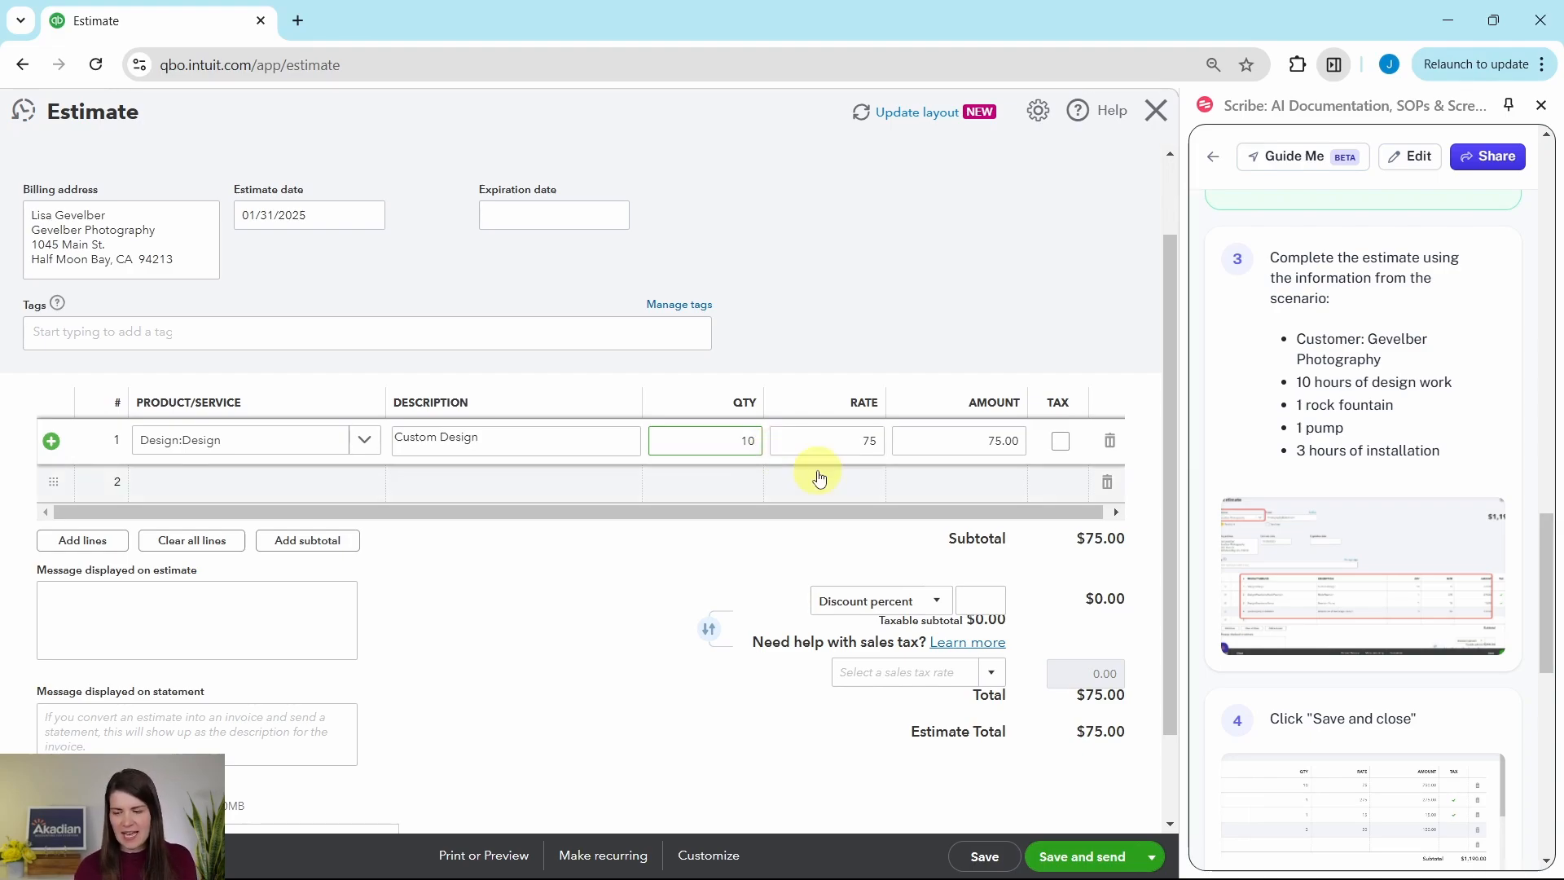
{"action": "key", "text": "Tab"}
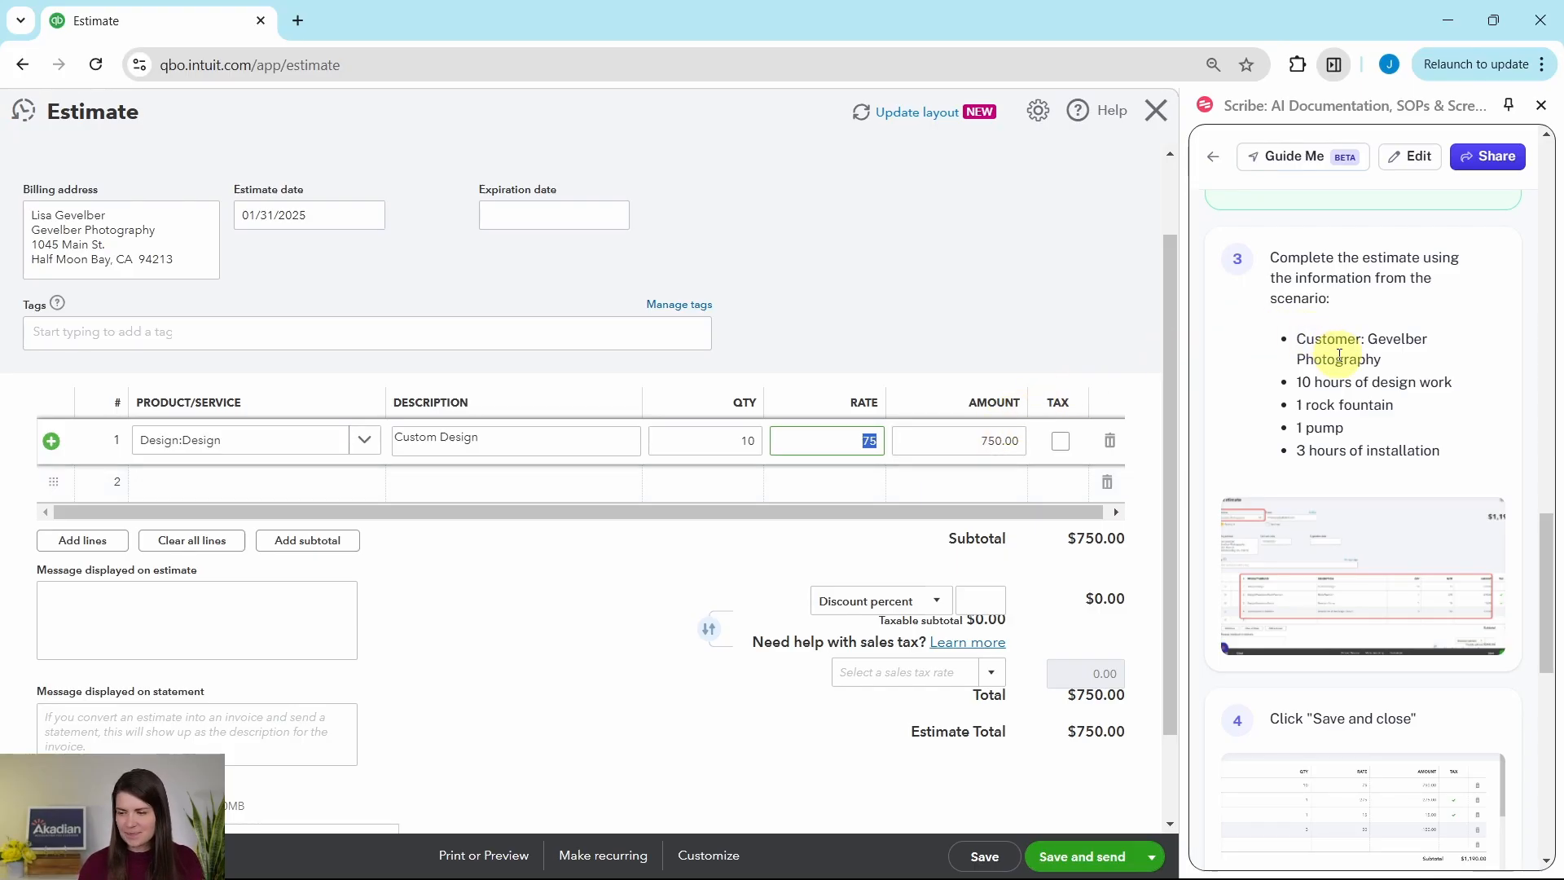
Step: Add the Rock Fountain product on the second line of the estimate
{"action": "scroll", "coordinate": [1337, 363], "scroll_direction": "down", "scroll_amount": 1}
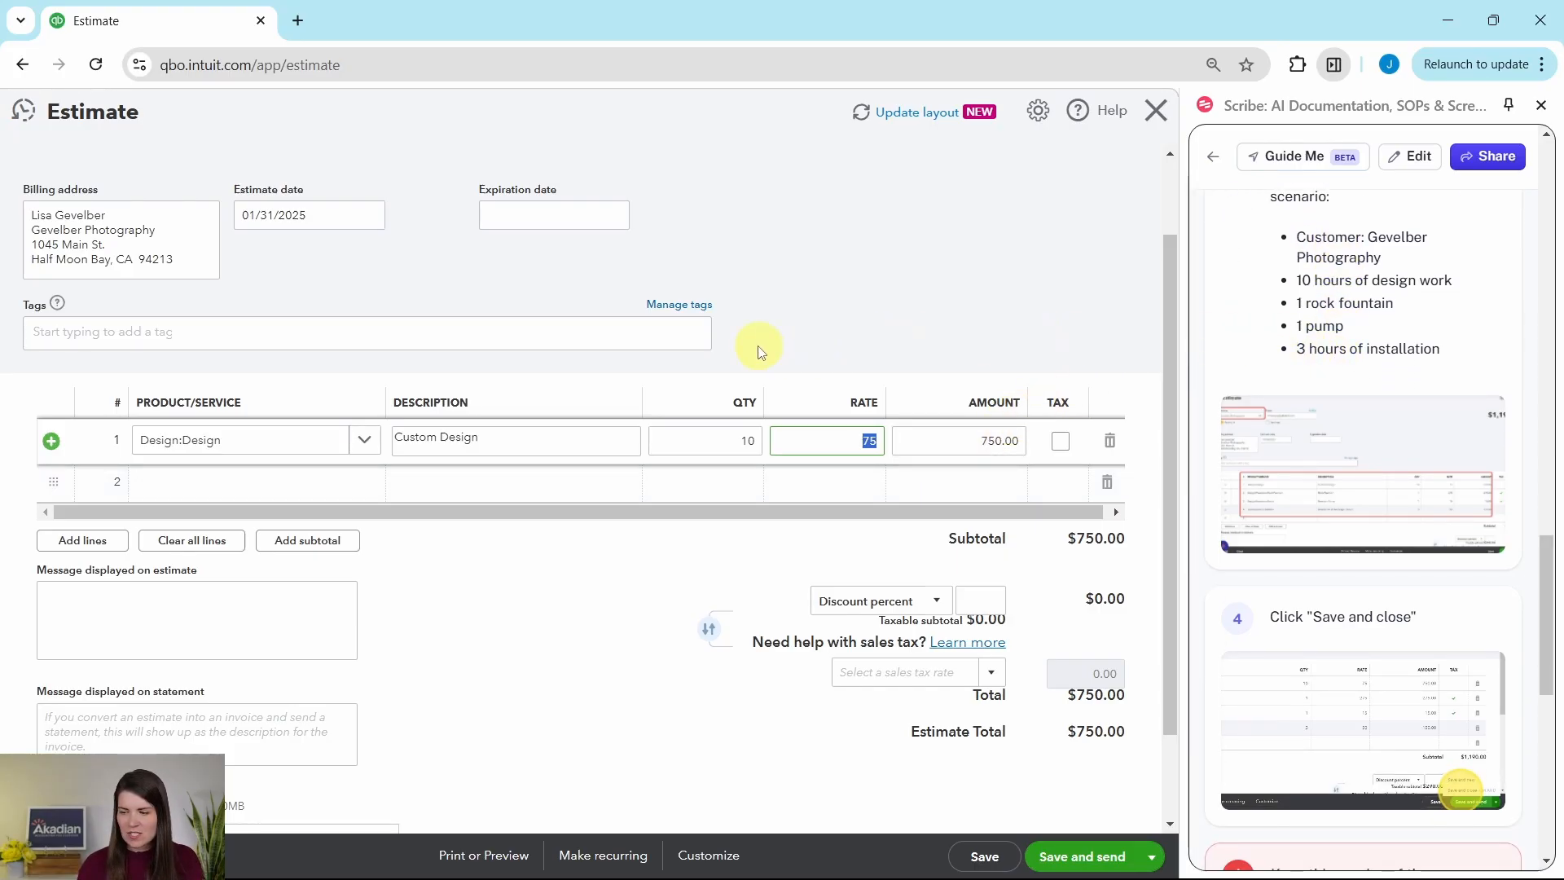
{"action": "left_click", "coordinate": [346, 481]}
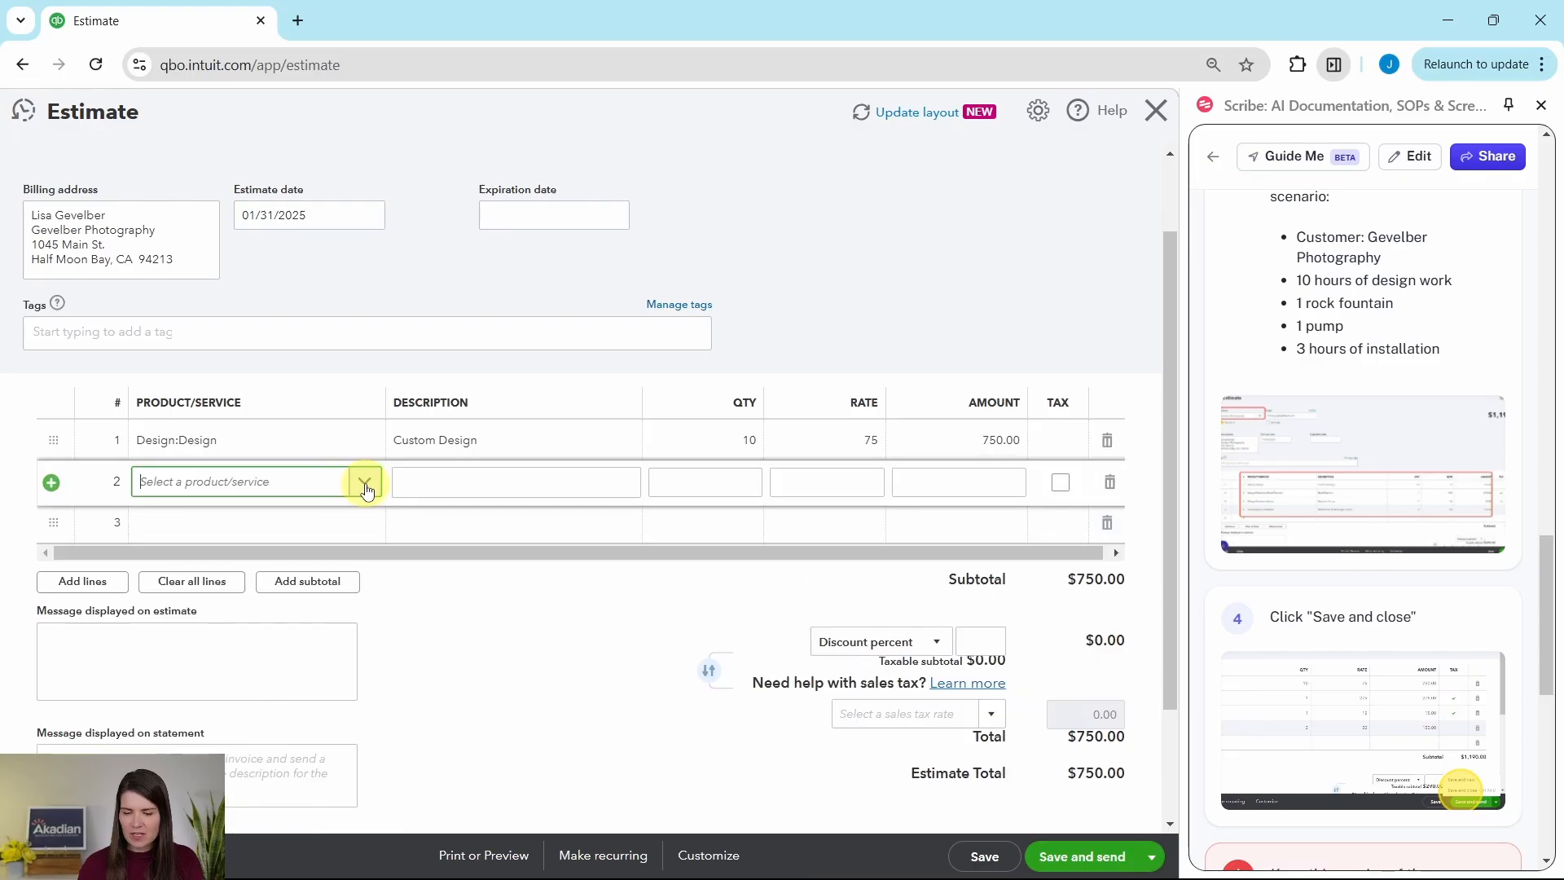
{"action": "left_click", "coordinate": [366, 487]}
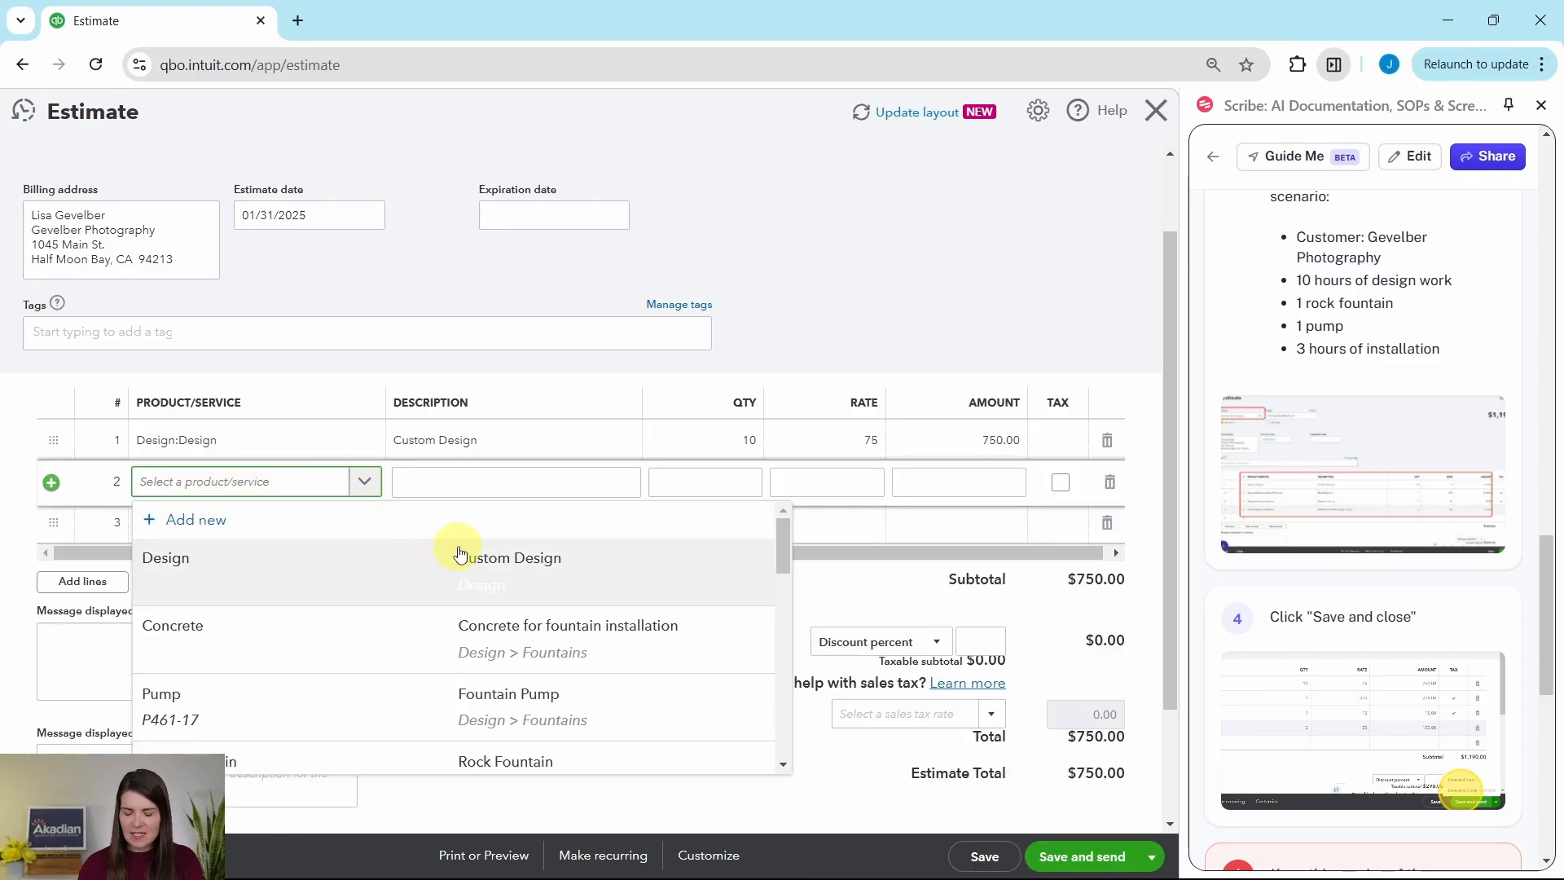
{"action": "scroll", "coordinate": [460, 554], "scroll_direction": "down", "scroll_amount": 3}
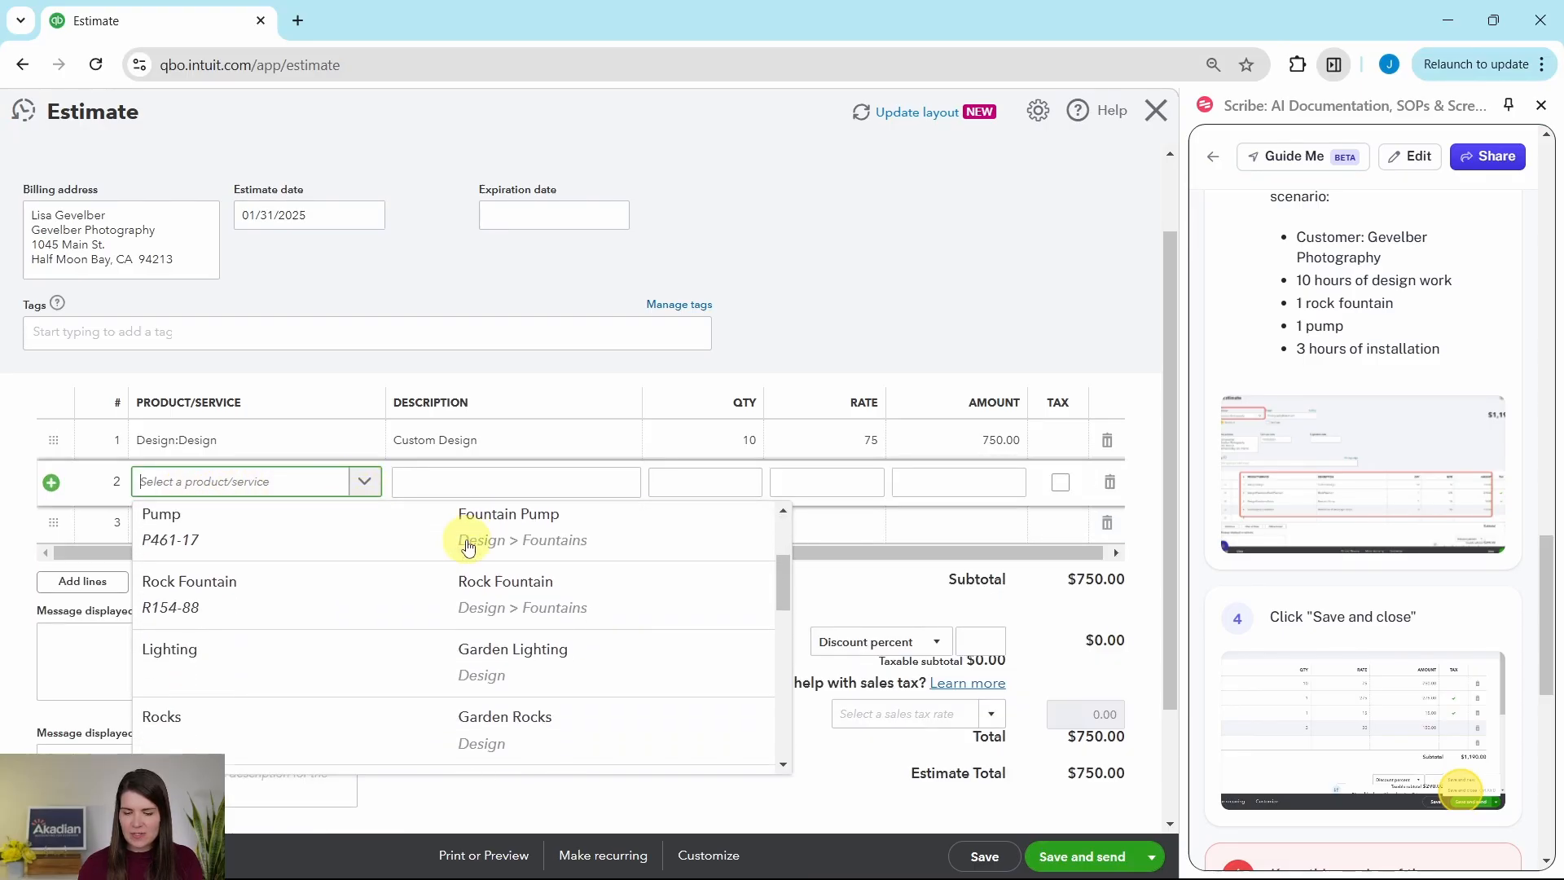
{"action": "left_click", "coordinate": [190, 568]}
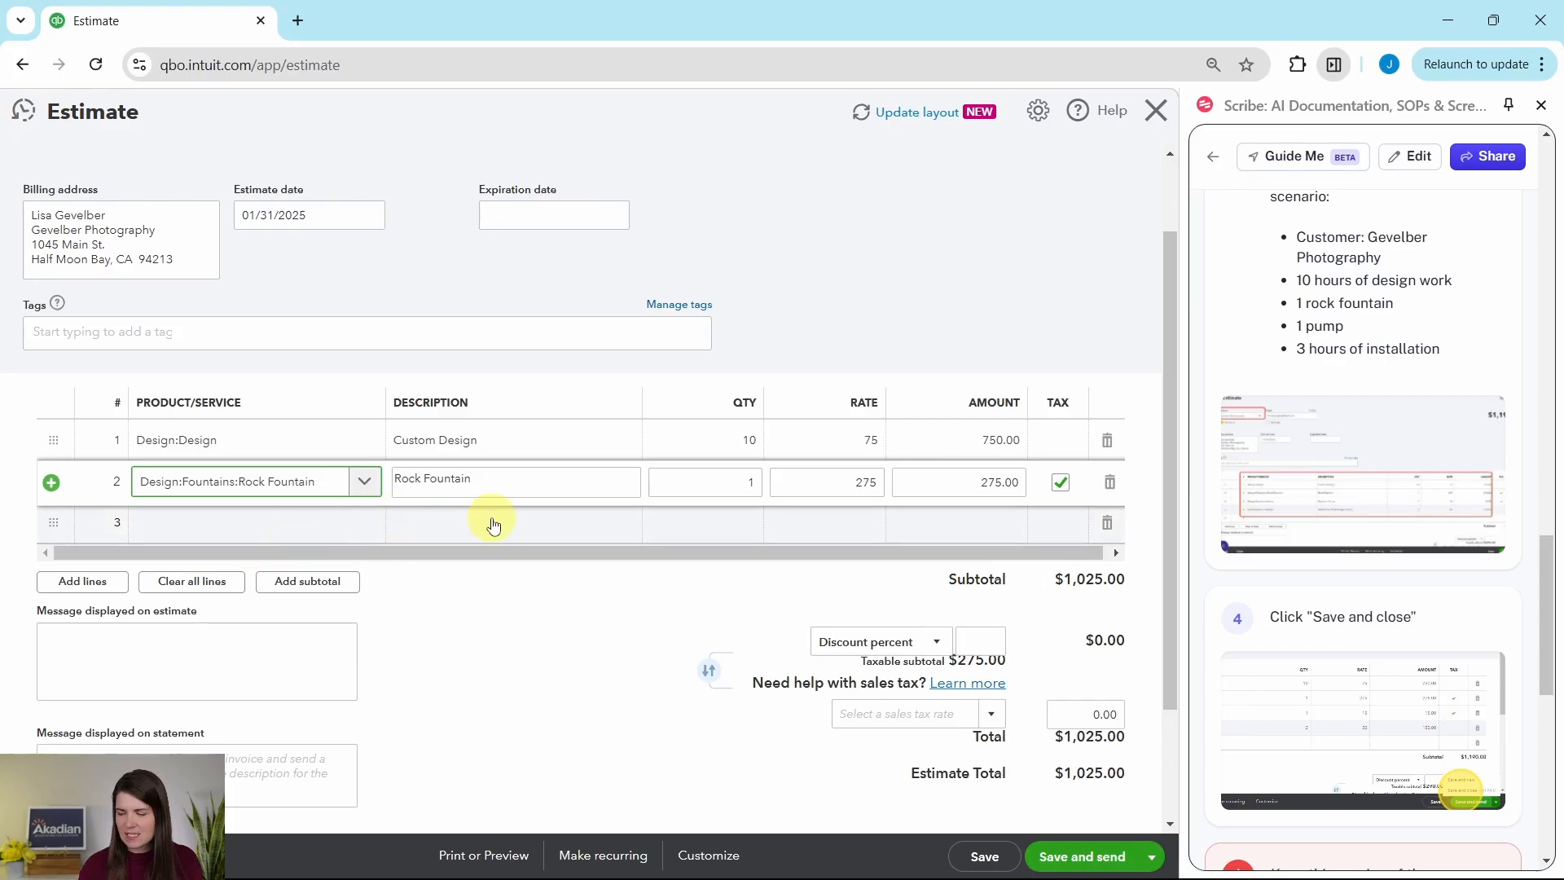
Step: Add the Pump product from the Fountains category on the third line of the estimate
{"action": "scroll", "coordinate": [493, 526], "scroll_direction": "down", "scroll_amount": 1}
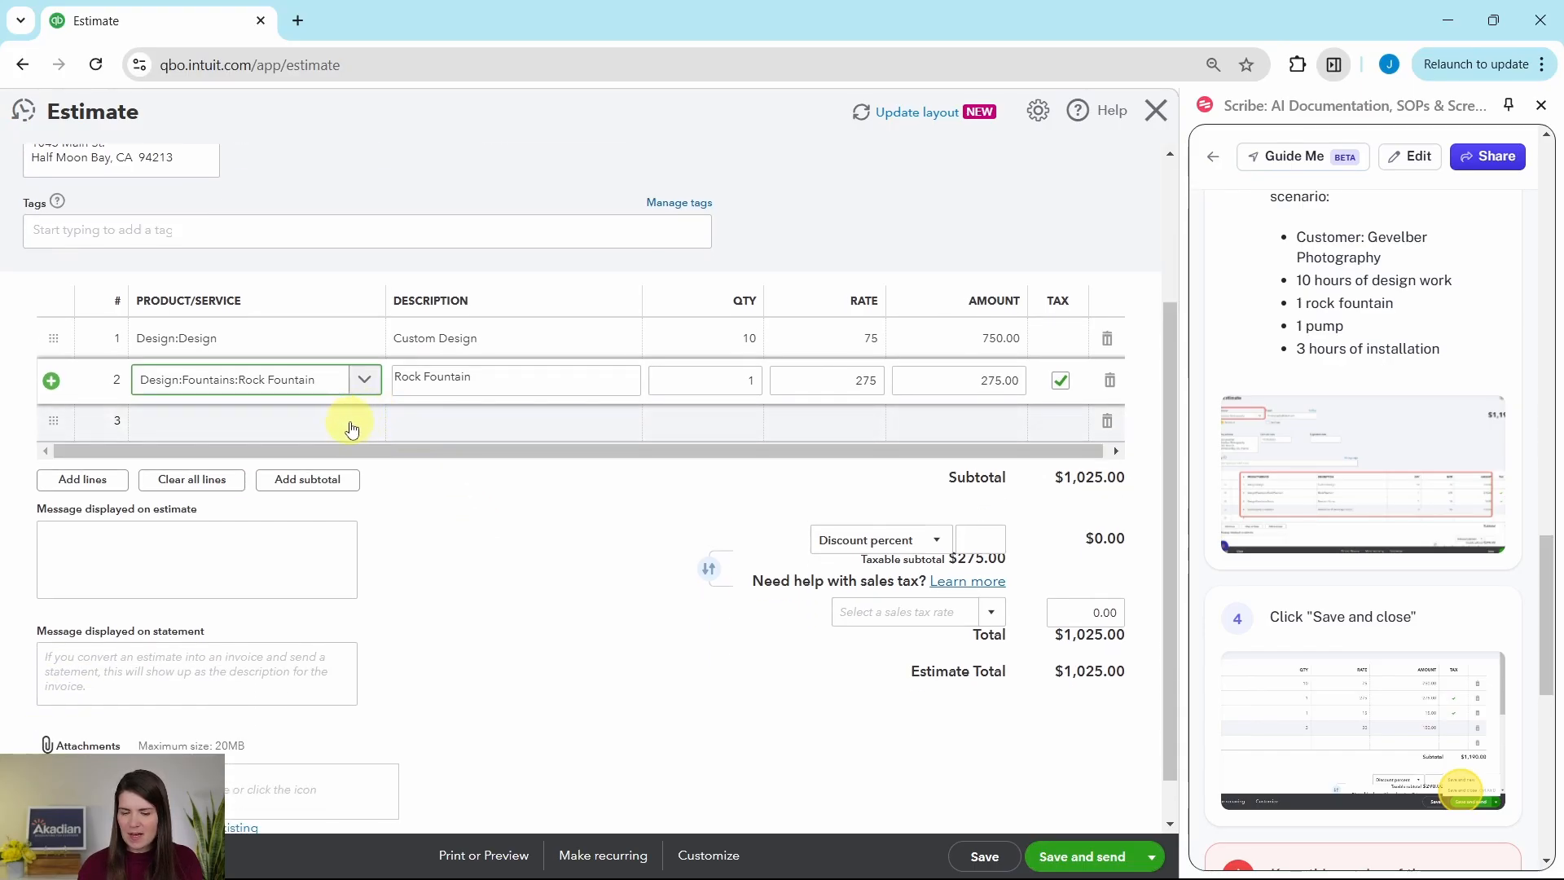
{"action": "left_click", "coordinate": [307, 431]}
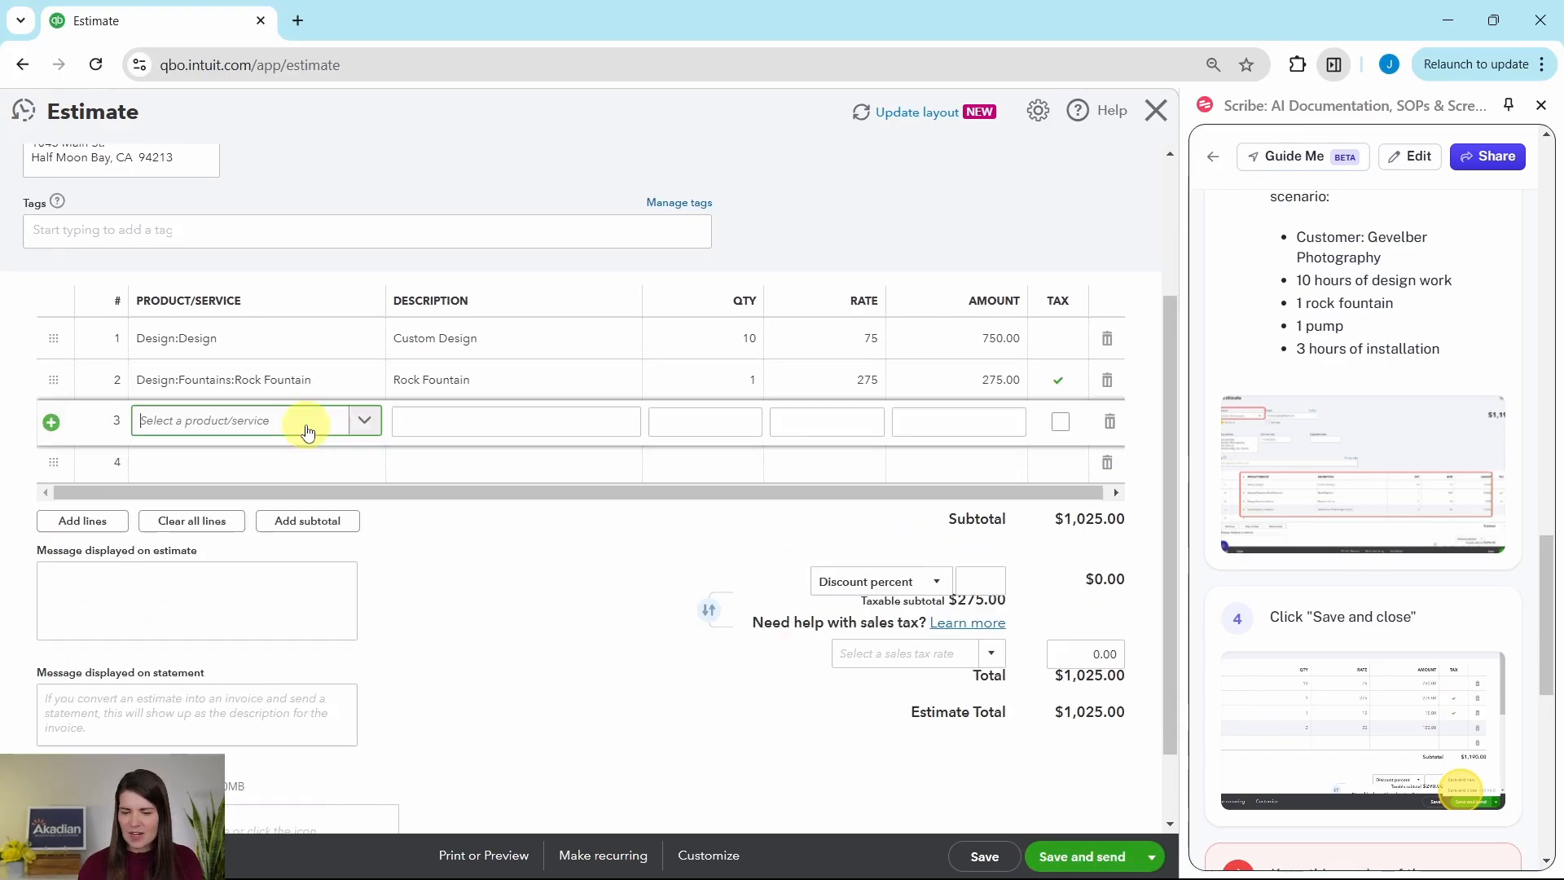
{"action": "left_click", "coordinate": [364, 421]}
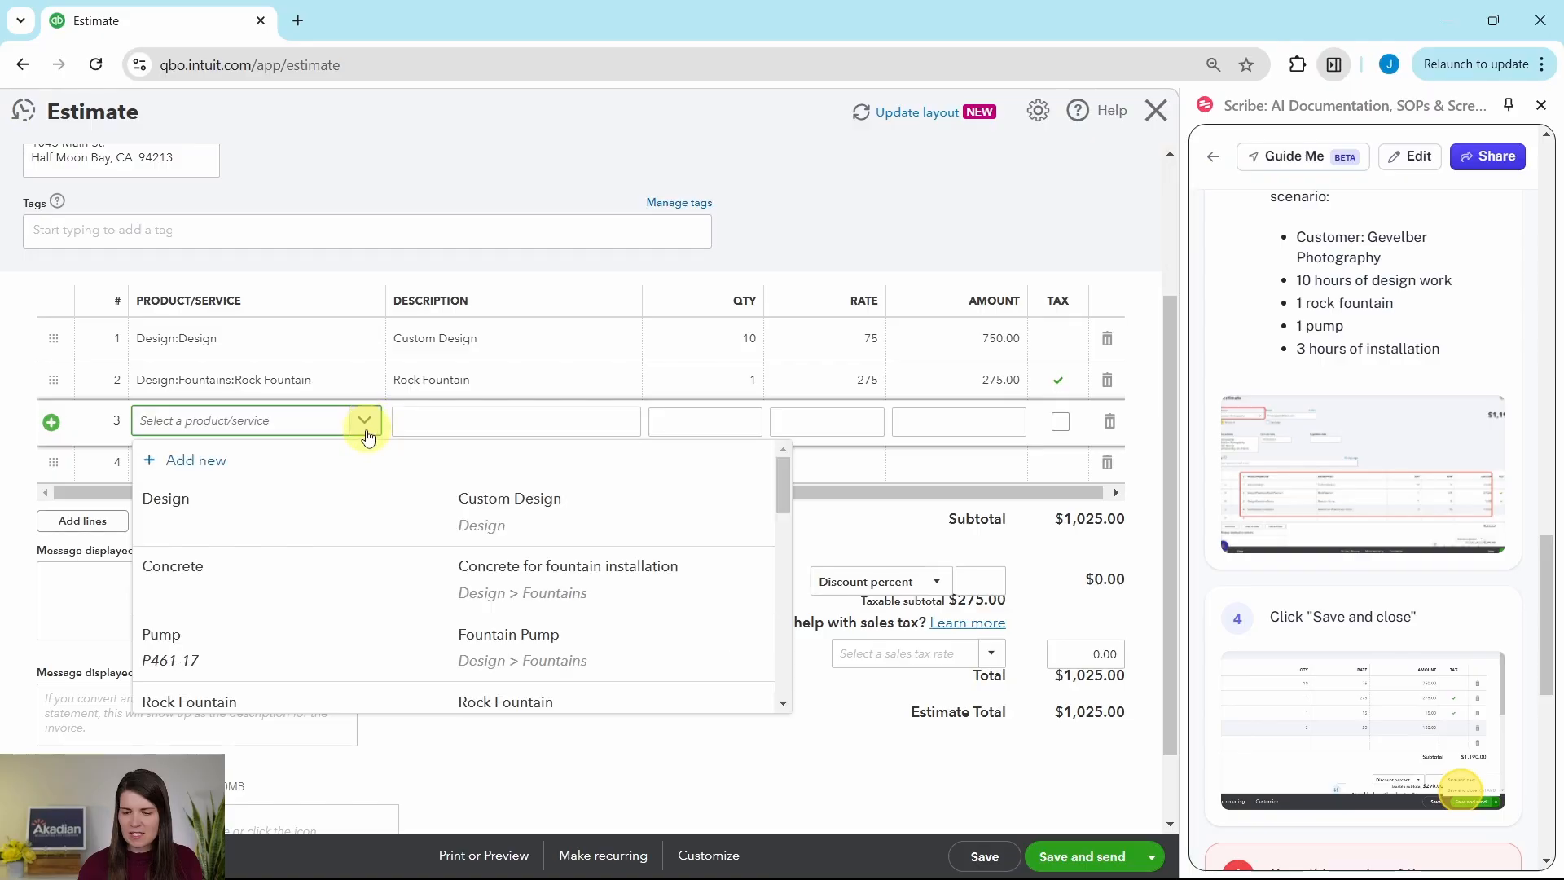
{"action": "scroll", "coordinate": [320, 521], "scroll_direction": "down", "scroll_amount": 1}
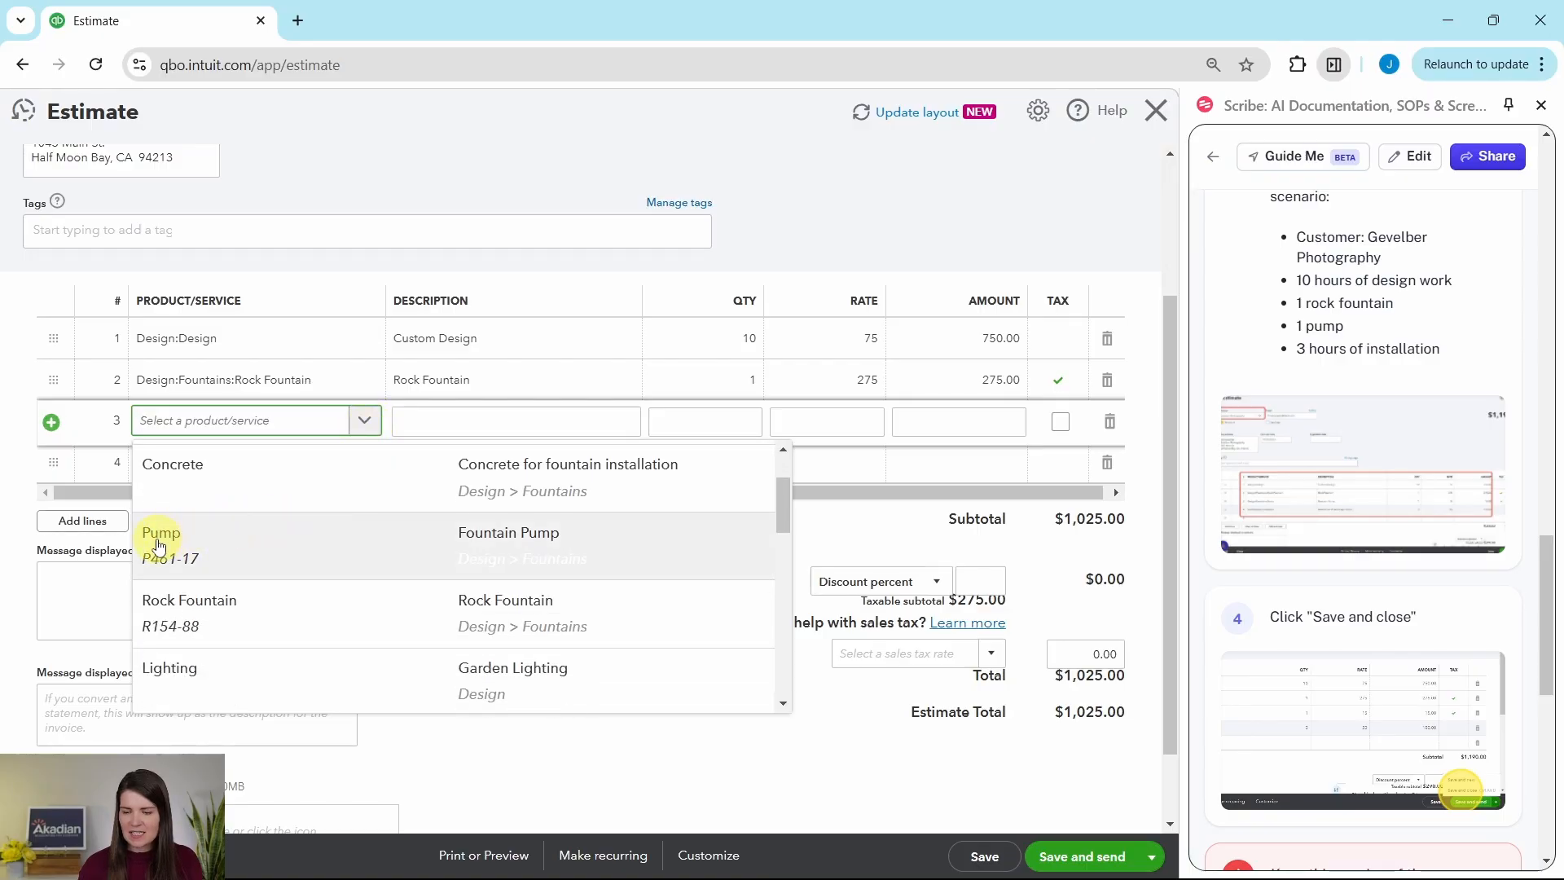
{"action": "left_click", "coordinate": [194, 534]}
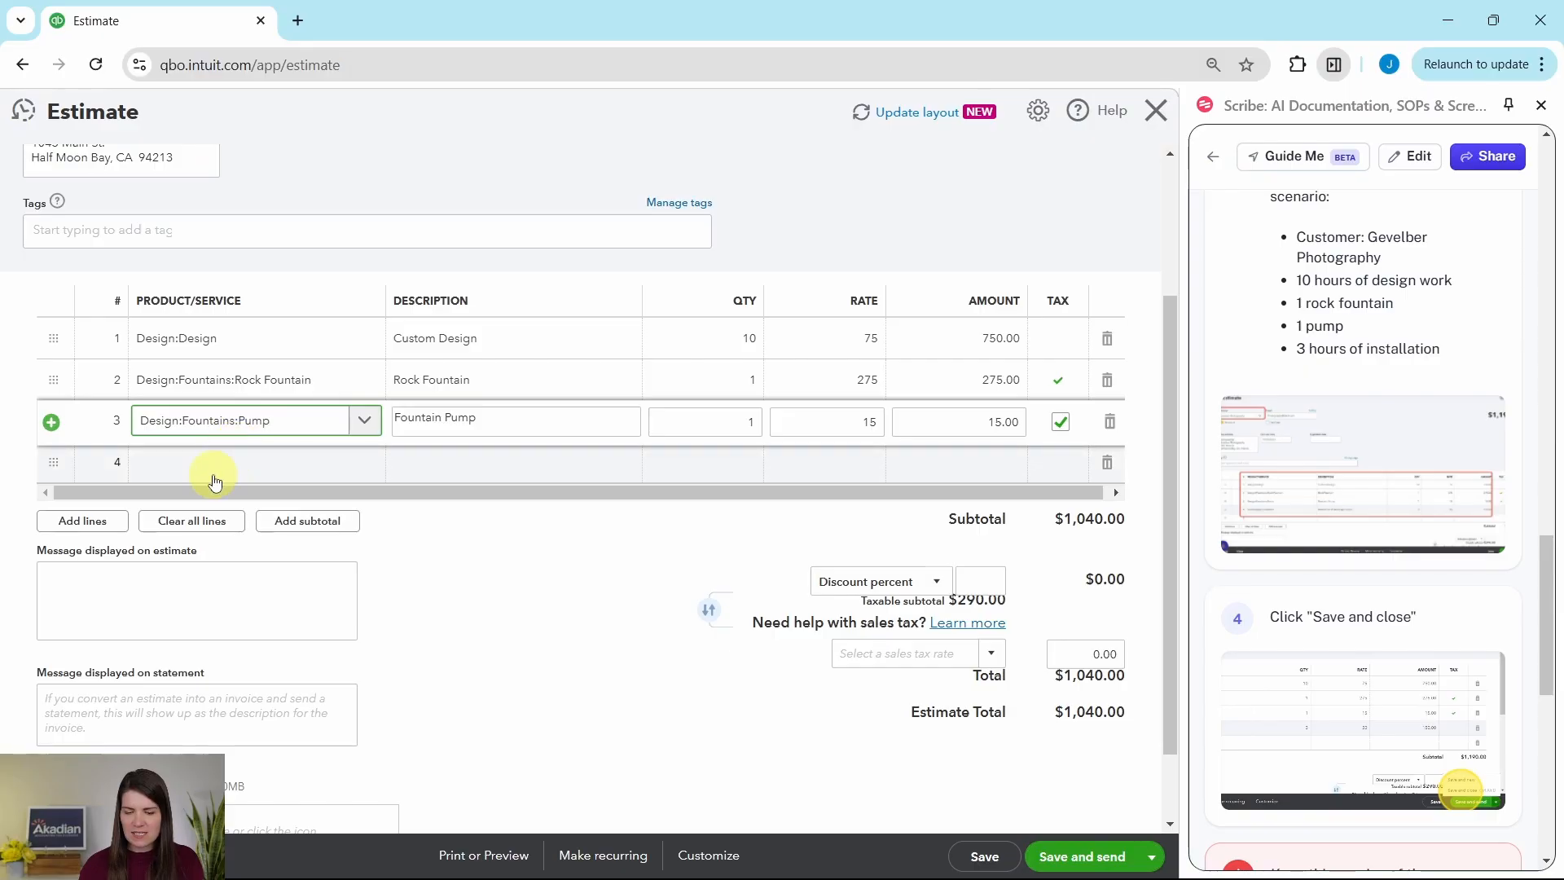
Step: Add the Landscaping Installation service on the fourth line of the estimate with a quantity of 3
{"action": "left_click", "coordinate": [306, 461]}
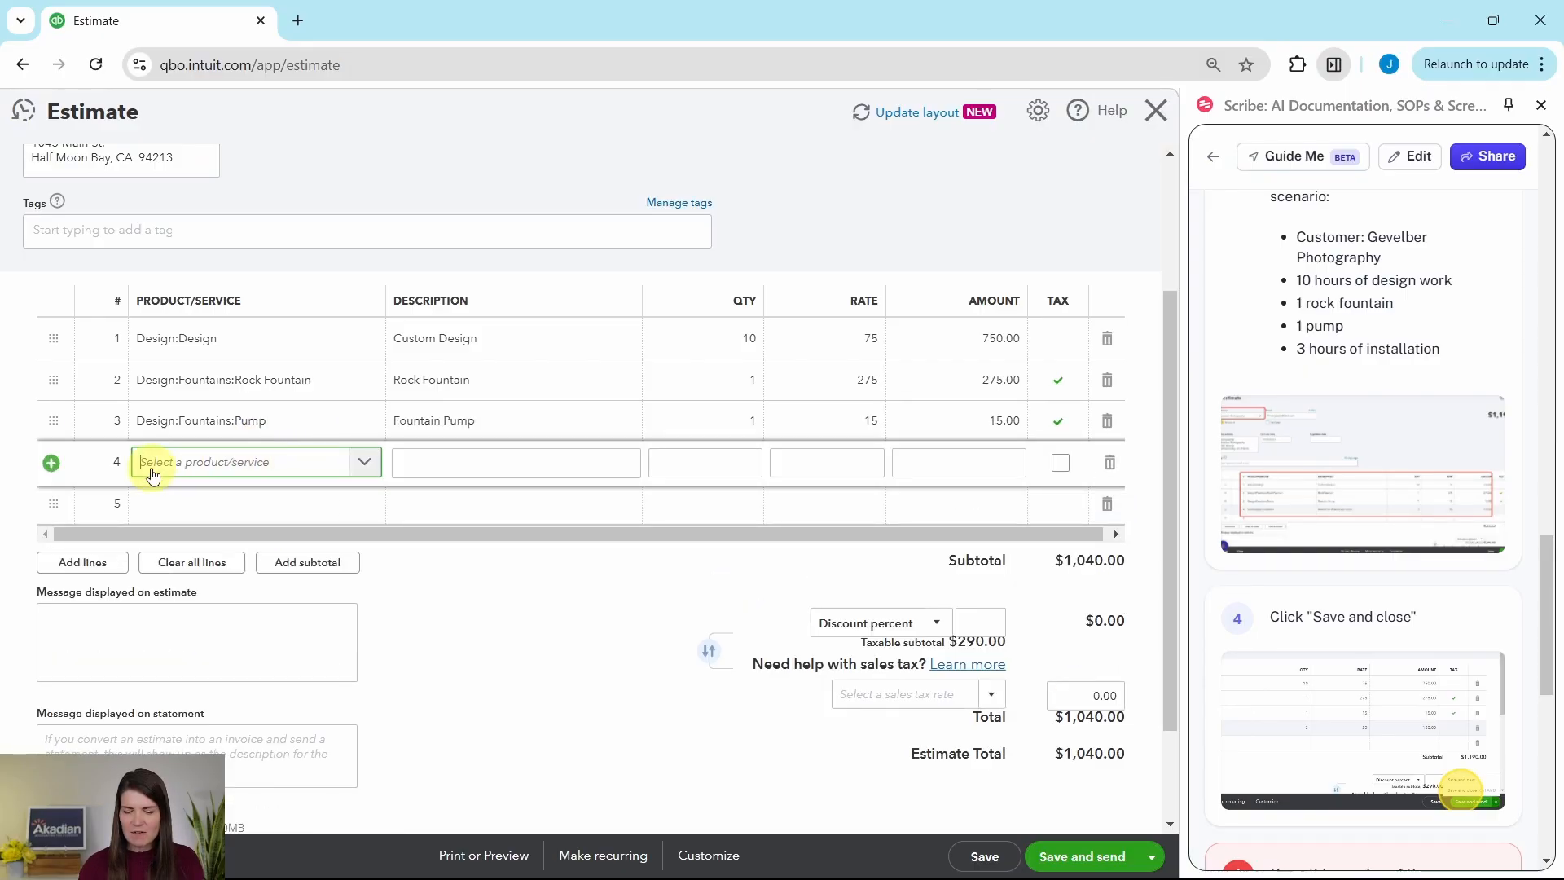
{"action": "left_click", "coordinate": [367, 461]}
{"action": "scroll", "coordinate": [461, 541], "scroll_direction": "down", "scroll_amount": 1}
{"action": "scroll", "coordinate": [461, 542], "scroll_direction": "down", "scroll_amount": 6}
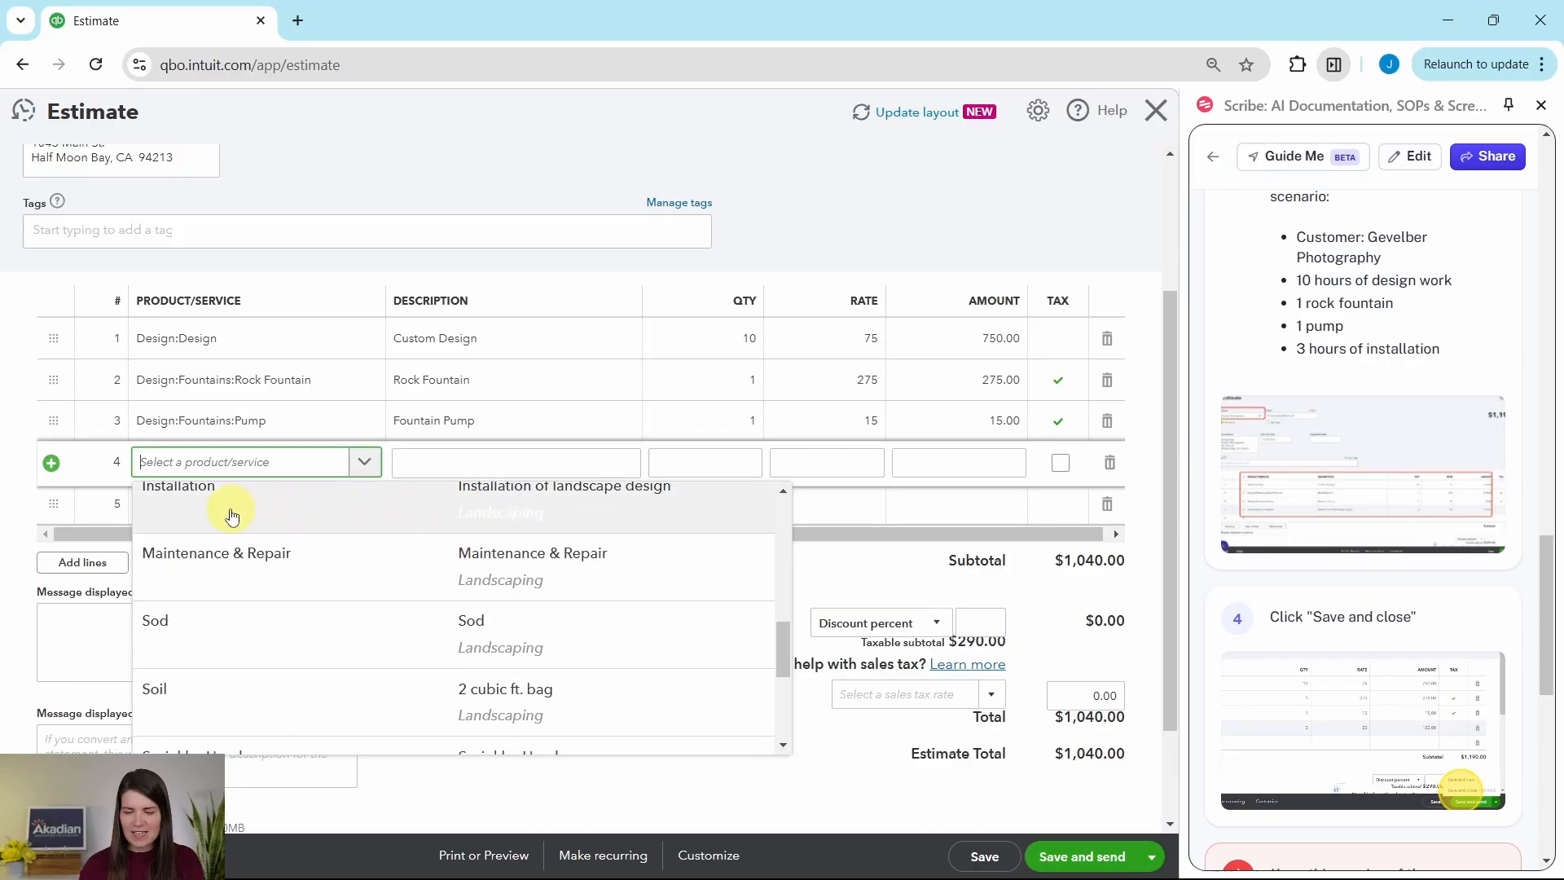
{"action": "scroll", "coordinate": [220, 549], "scroll_direction": "up", "scroll_amount": 1}
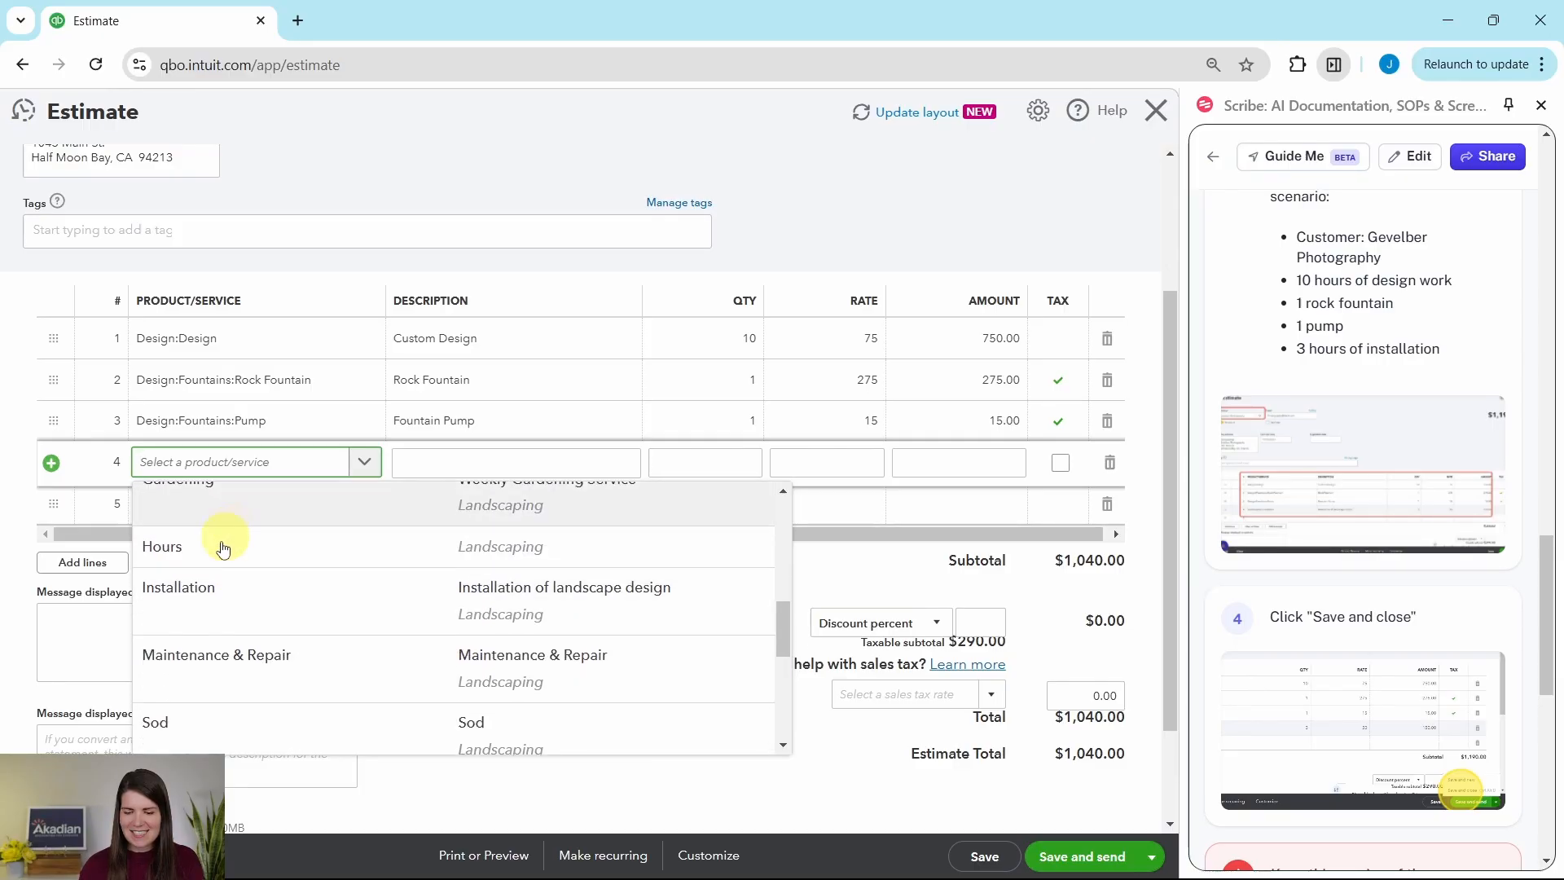
{"action": "left_click", "coordinate": [204, 596]}
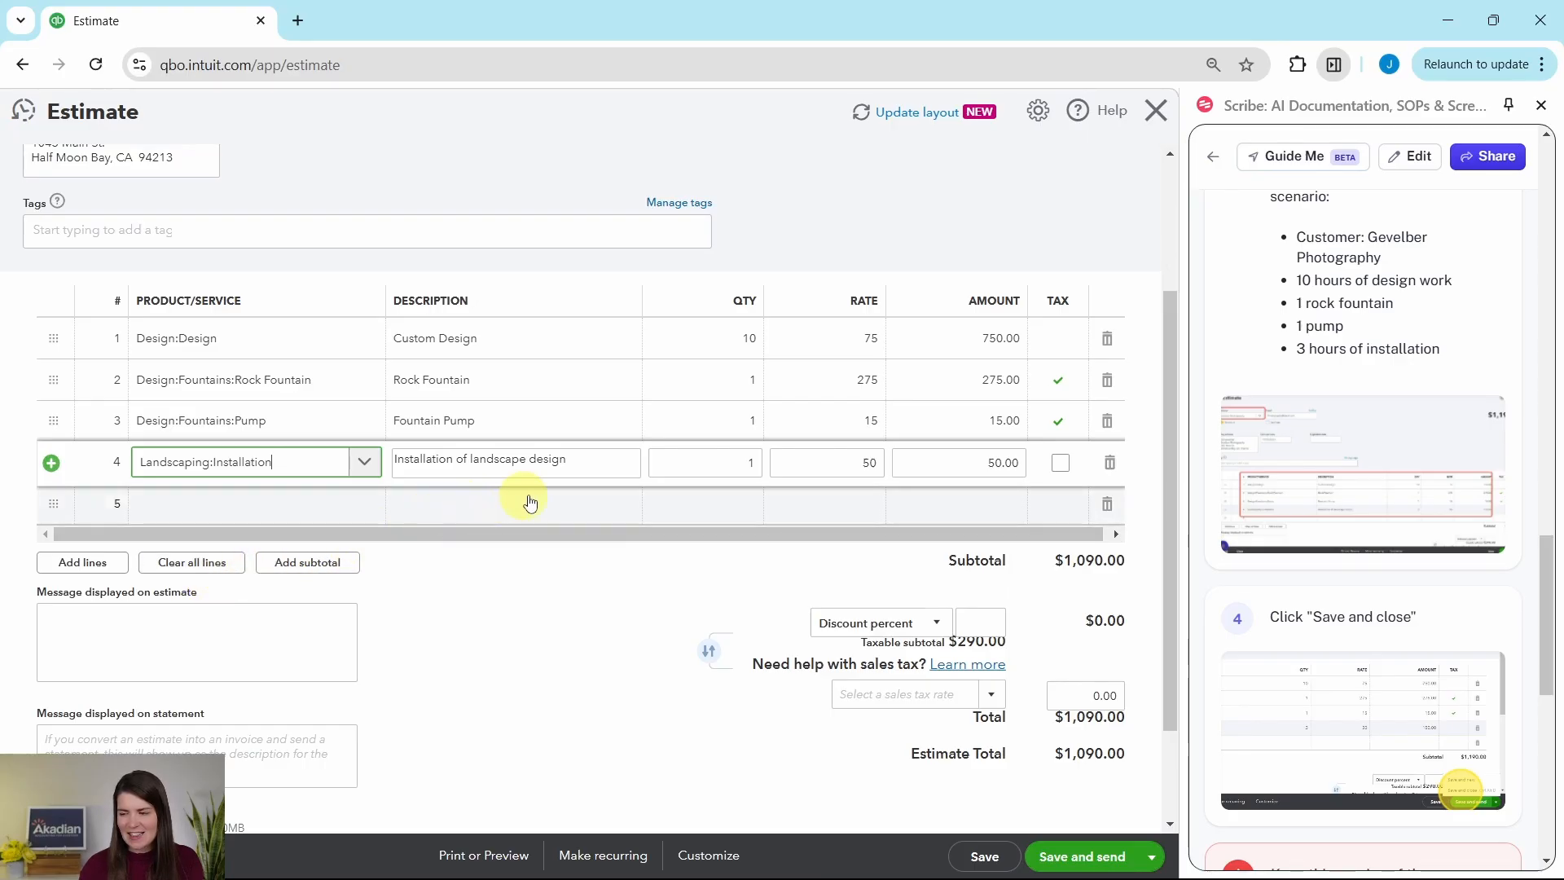
{"action": "left_click", "coordinate": [712, 457]}
{"action": "key", "text": "BackSpace"}
{"action": "left_click", "coordinate": [750, 467]}
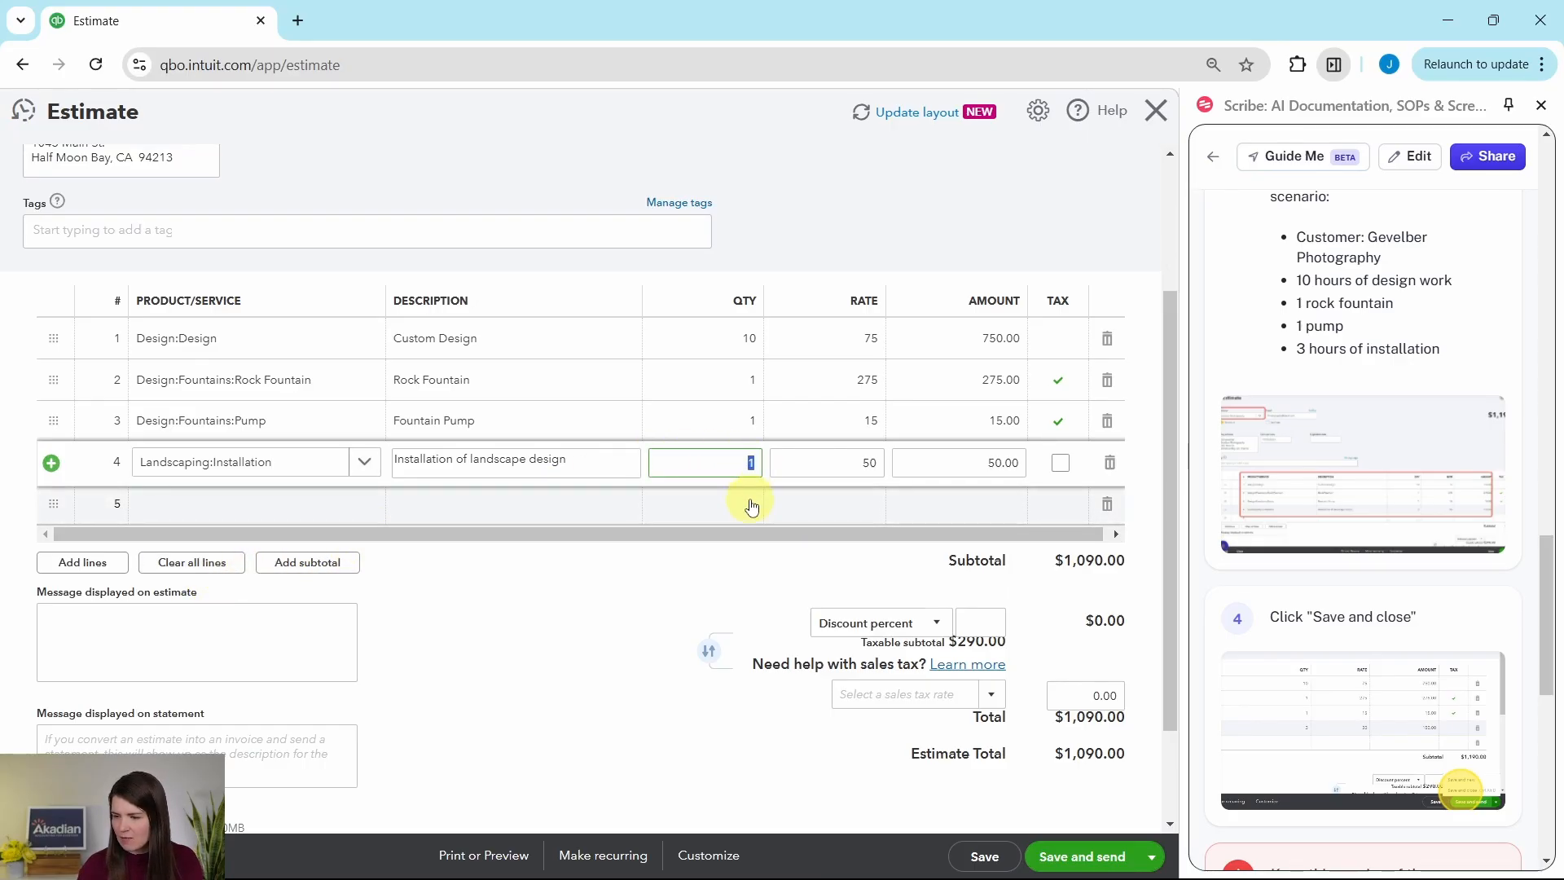
{"action": "type", "text": "3"}
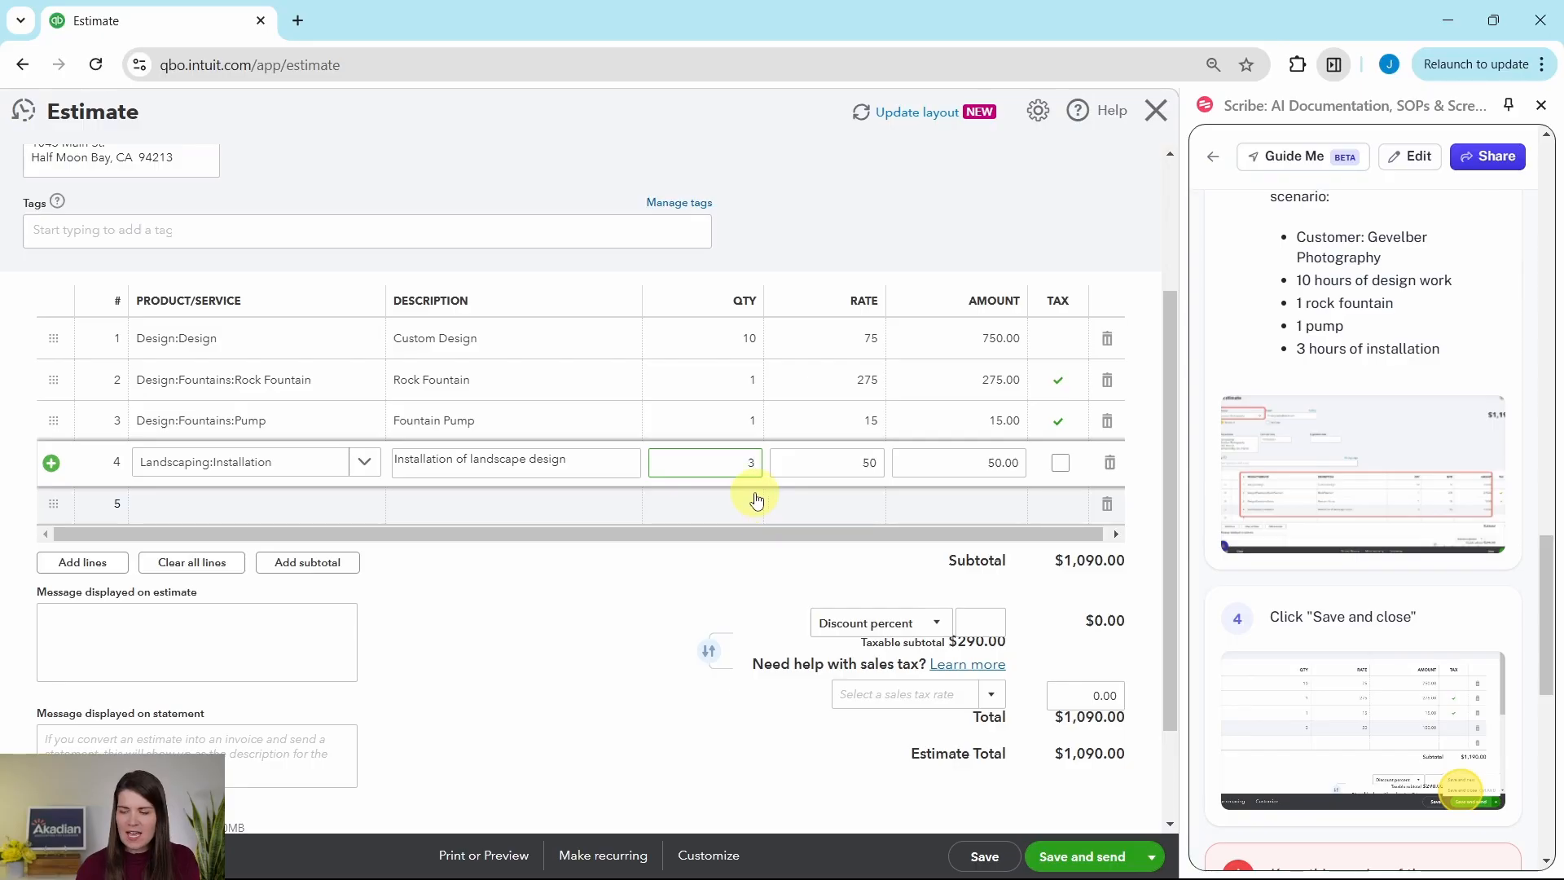
{"action": "key", "text": "Tab"}
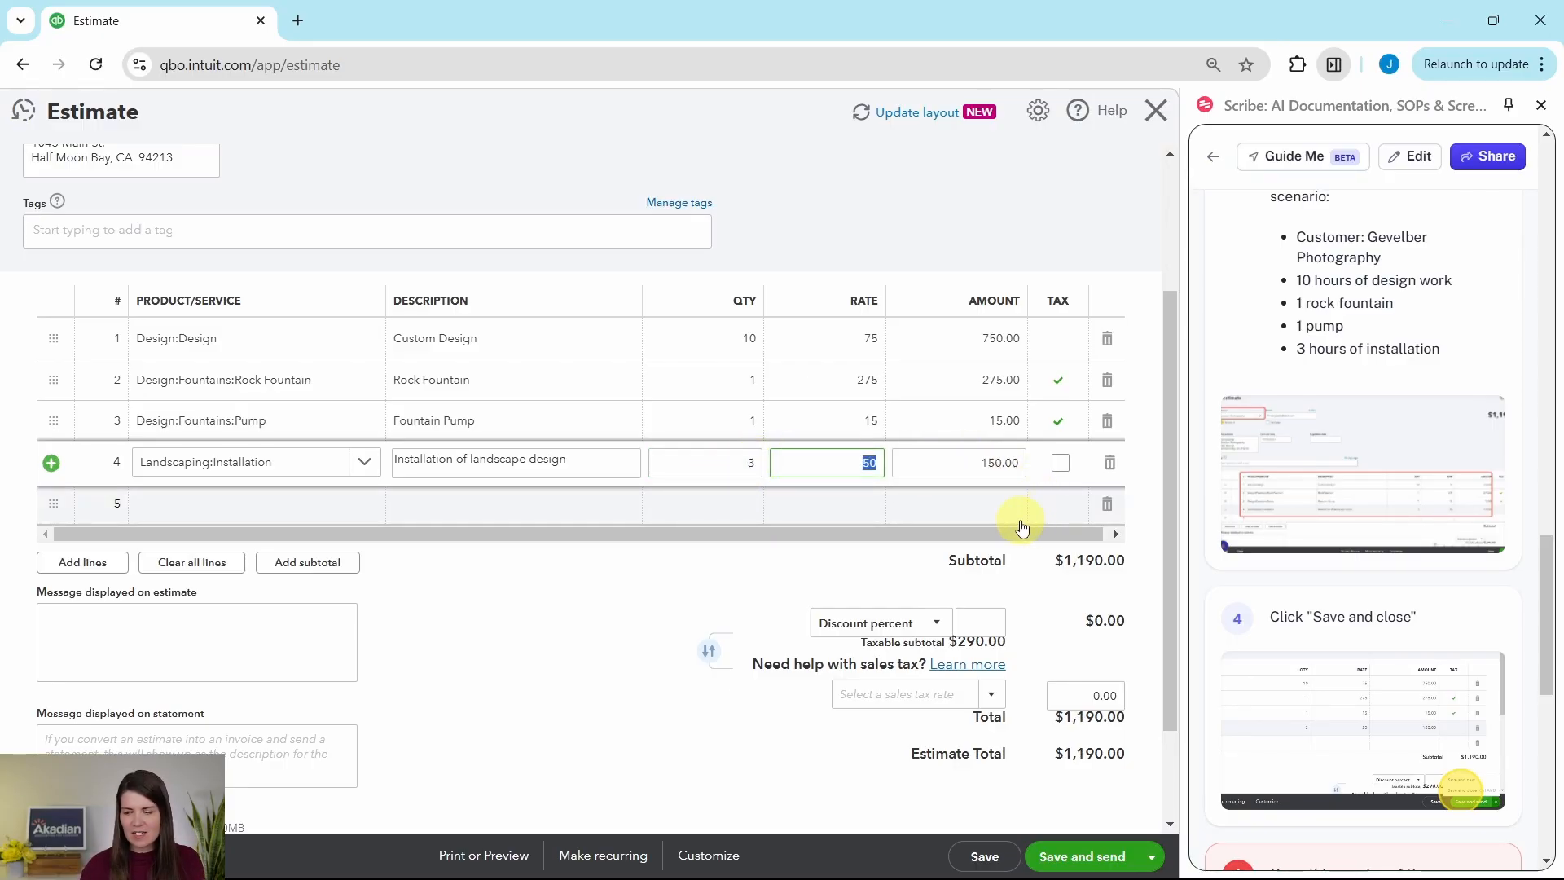
Step: Check the guide's final instruction, then save and close the completed estimate
{"action": "scroll", "coordinate": [1092, 571], "scroll_direction": "down", "scroll_amount": 1}
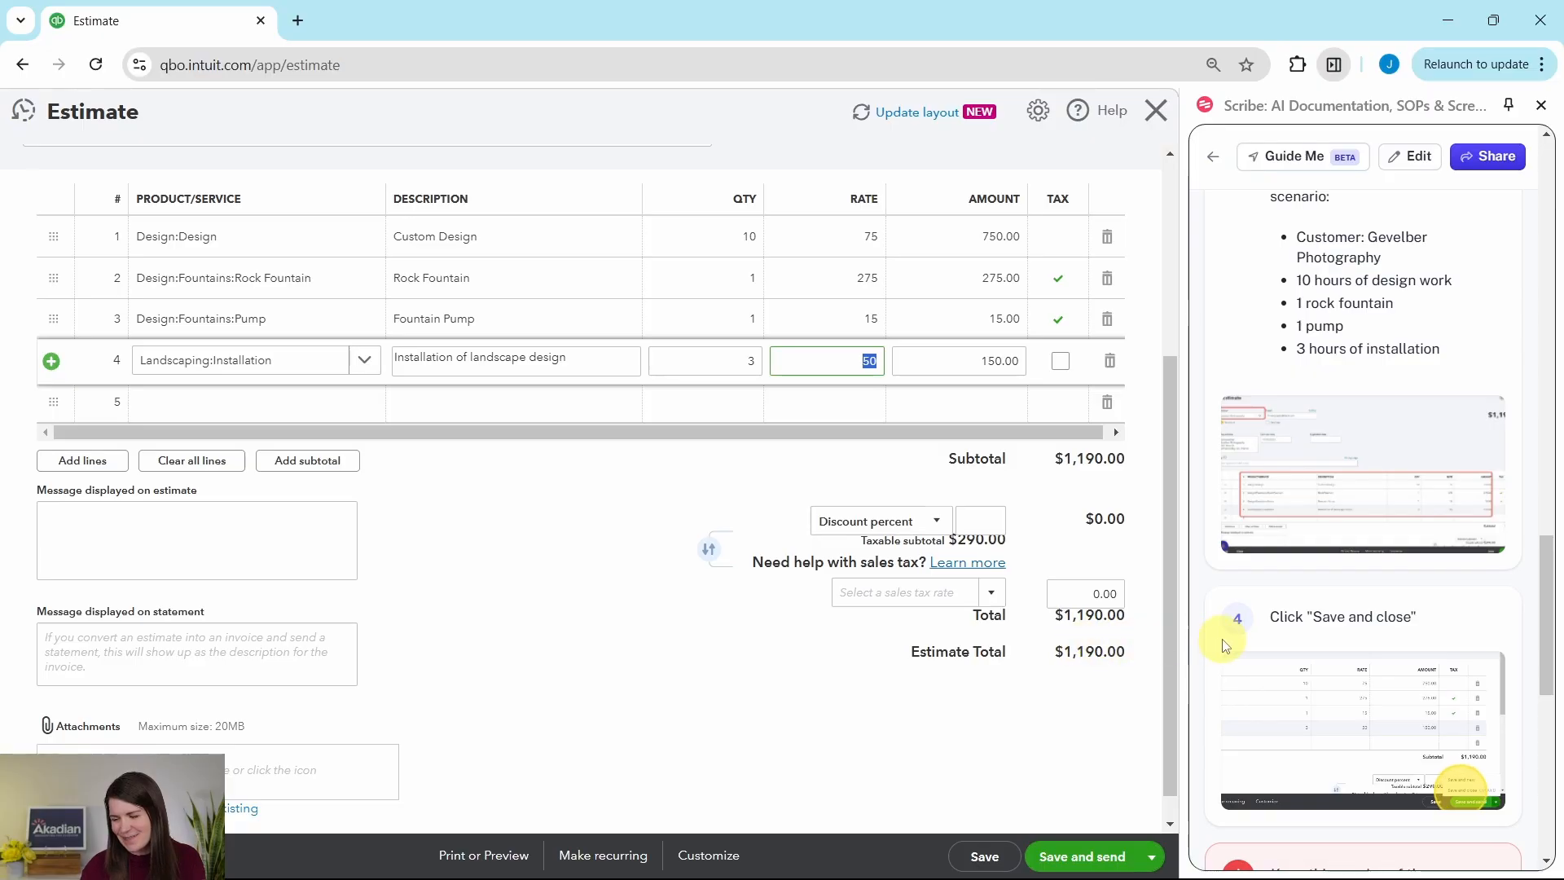
{"action": "scroll", "coordinate": [1226, 635], "scroll_direction": "down", "scroll_amount": 1}
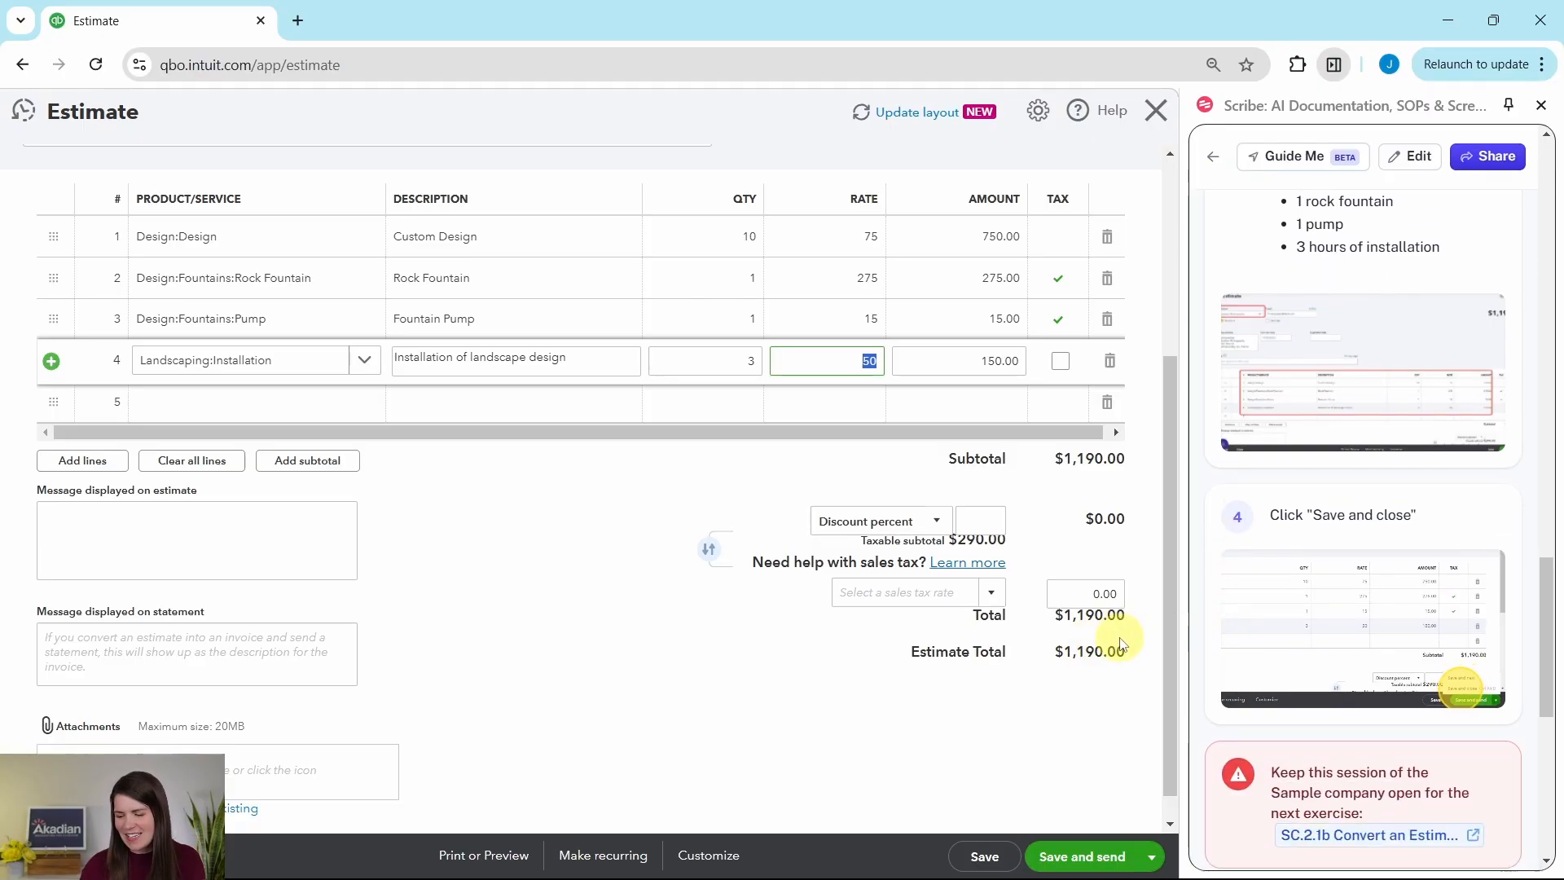
{"action": "left_click", "coordinate": [1154, 857]}
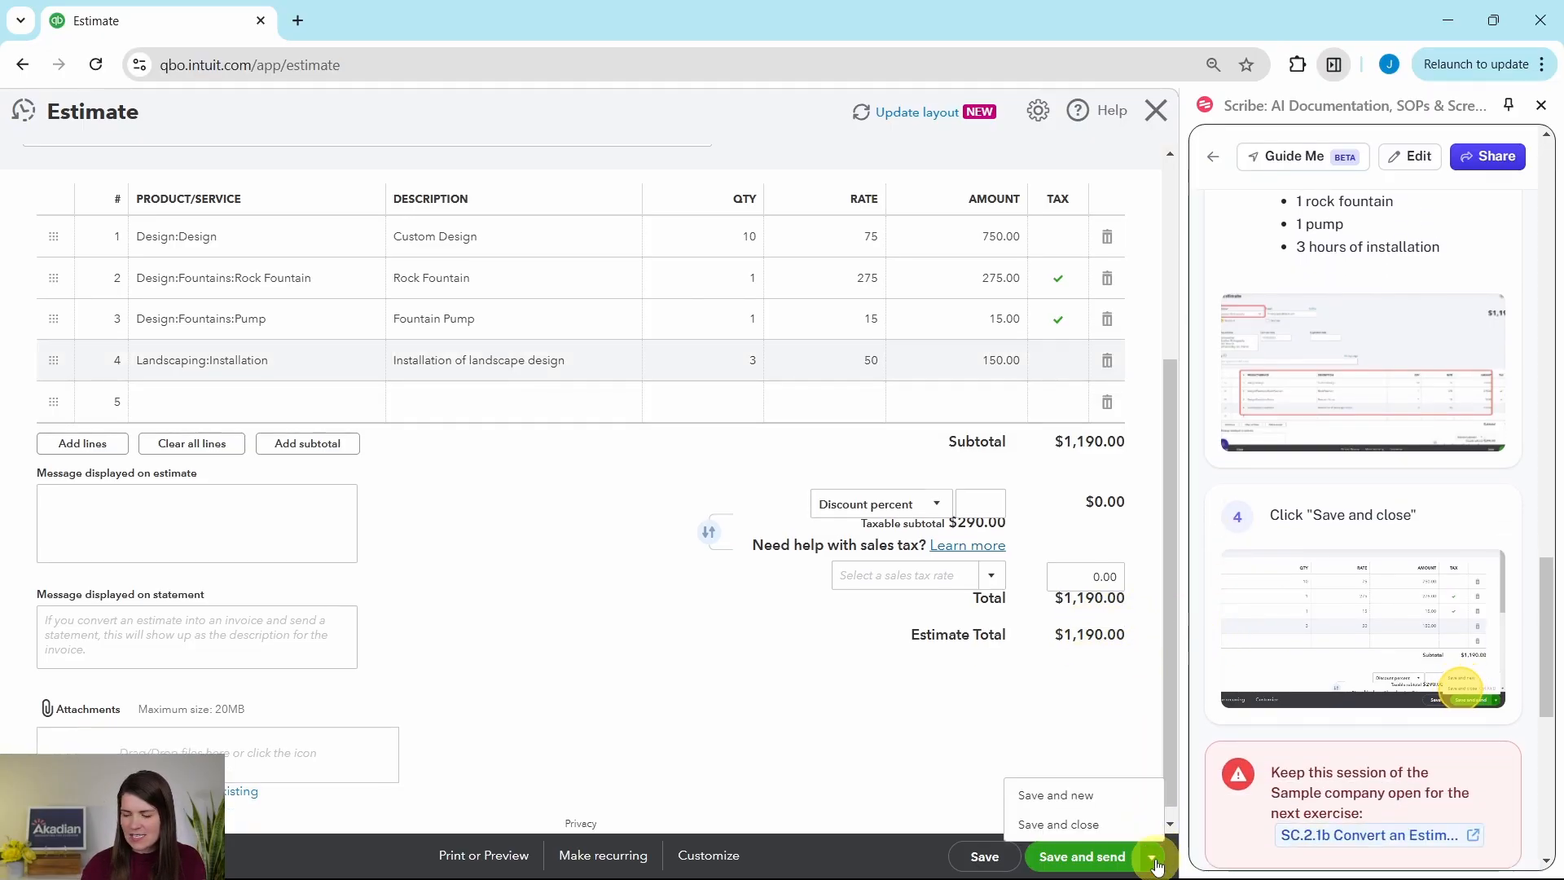
{"action": "left_click", "coordinate": [1054, 825]}
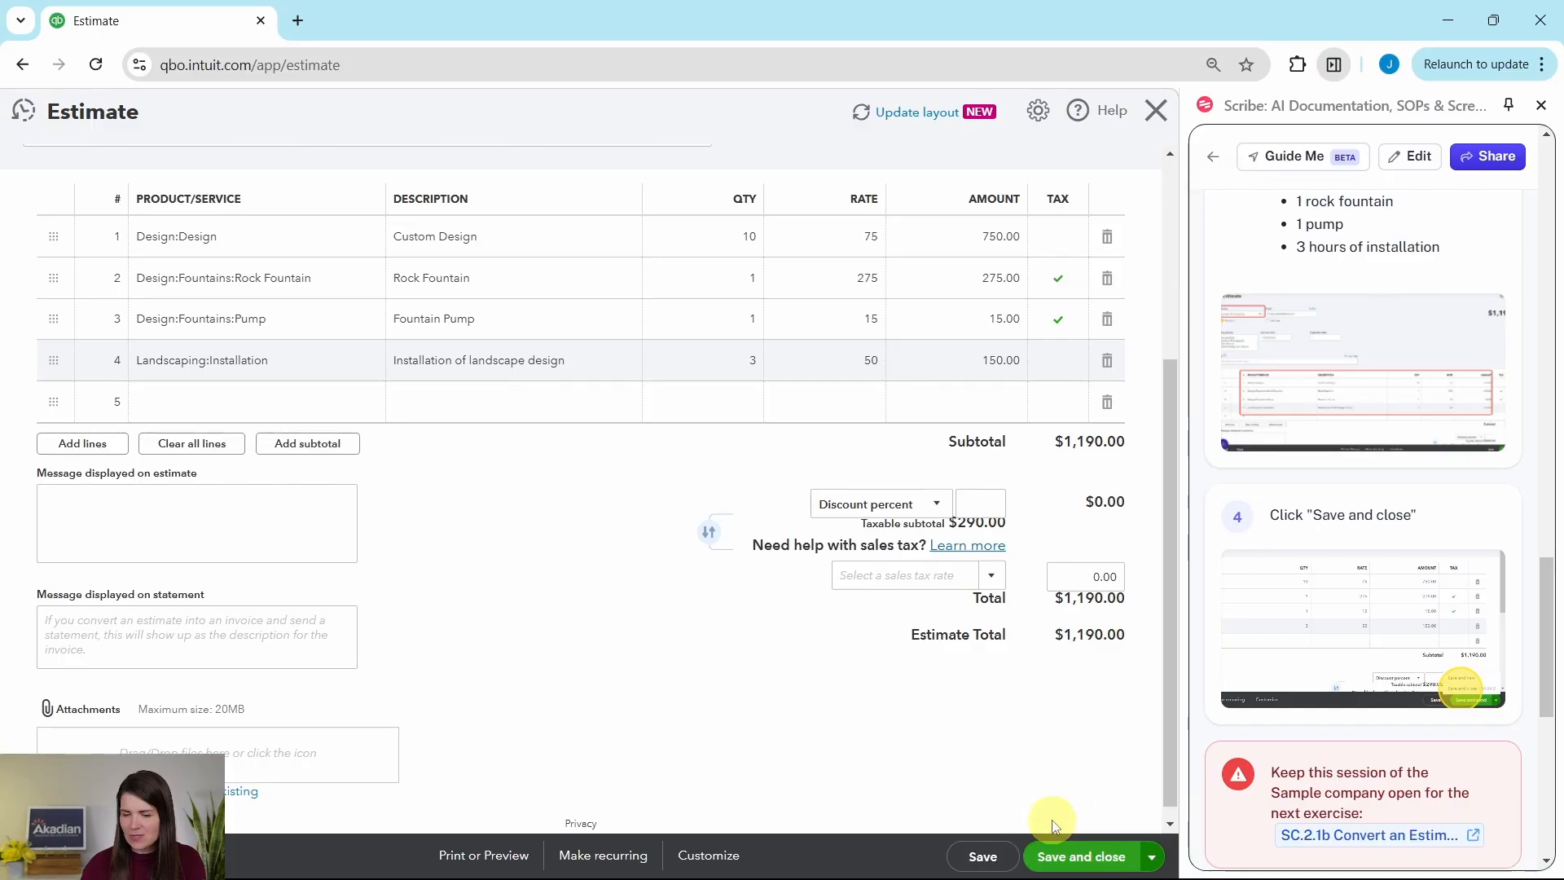